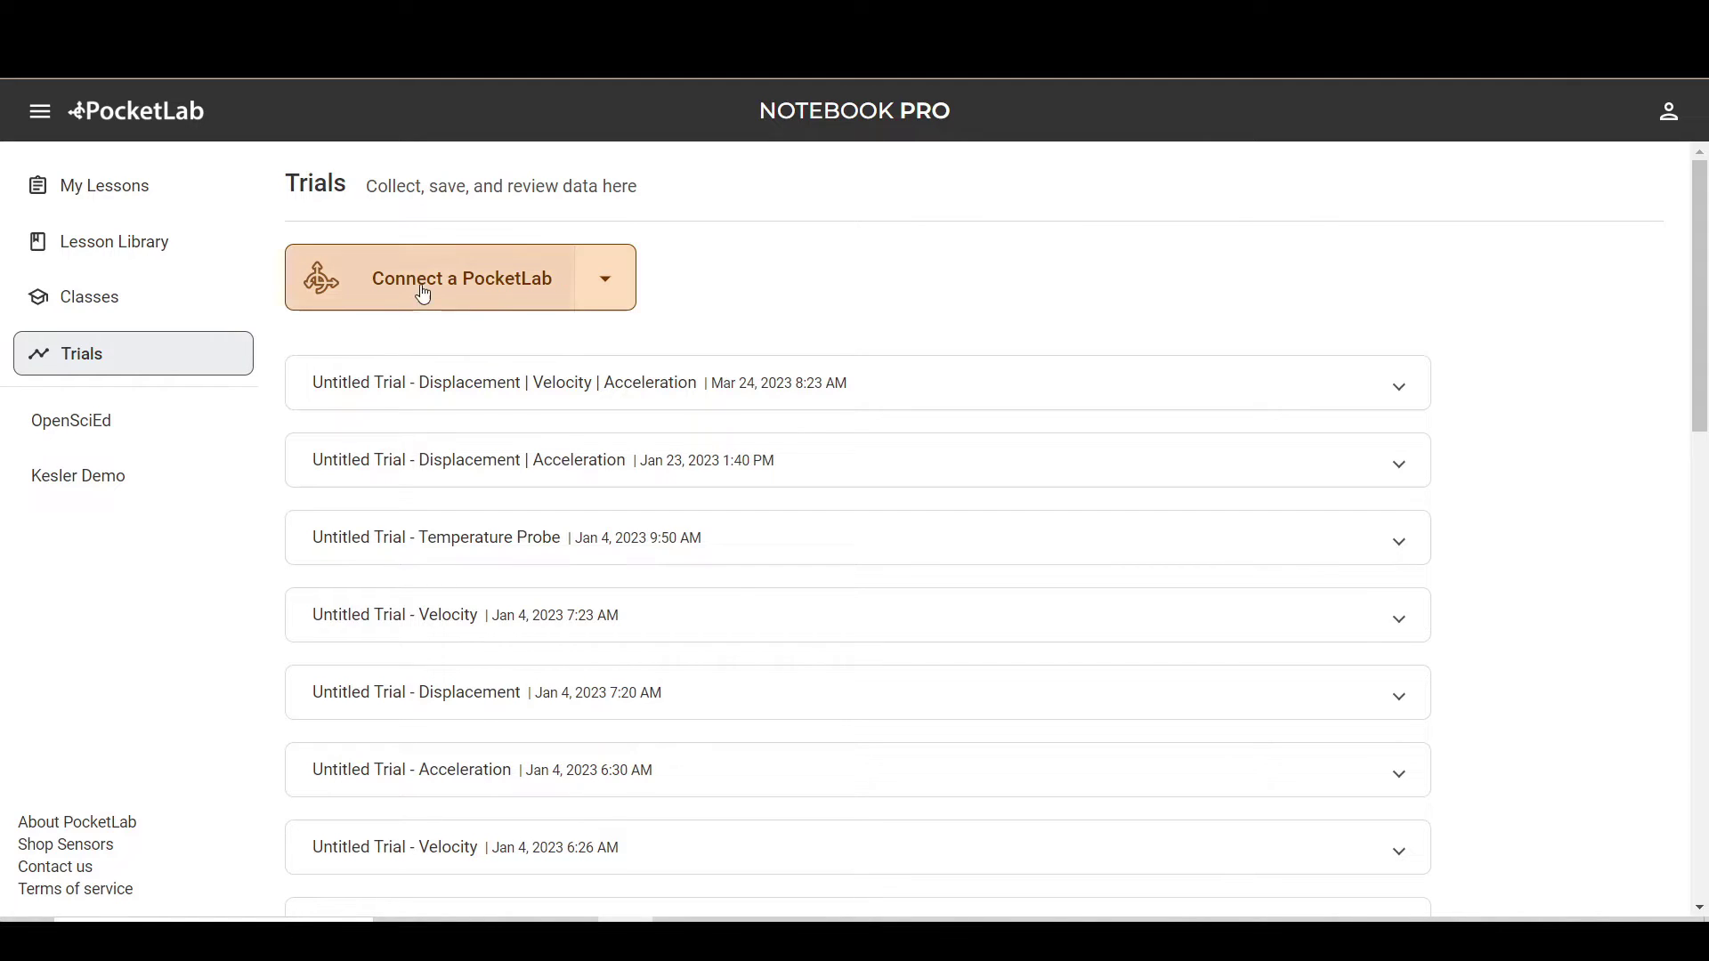
Pair the PL Voyager 2 sensor so its live X, Y, Z acceleration streams.
click(450, 279)
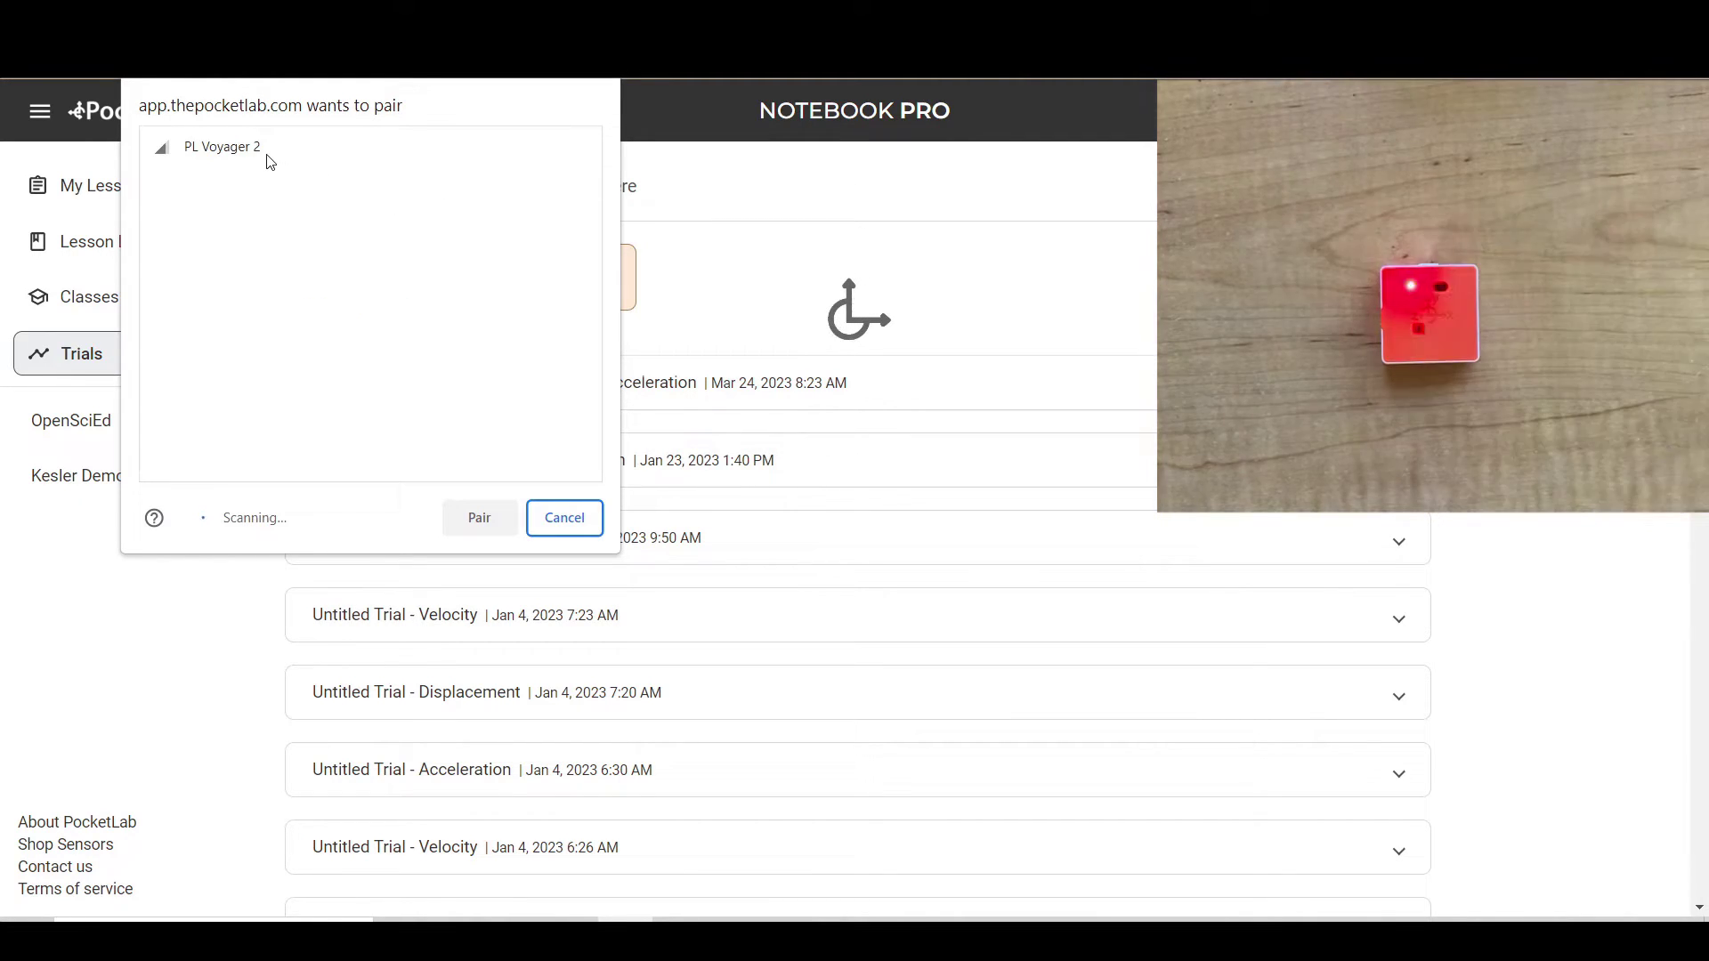
click(270, 160)
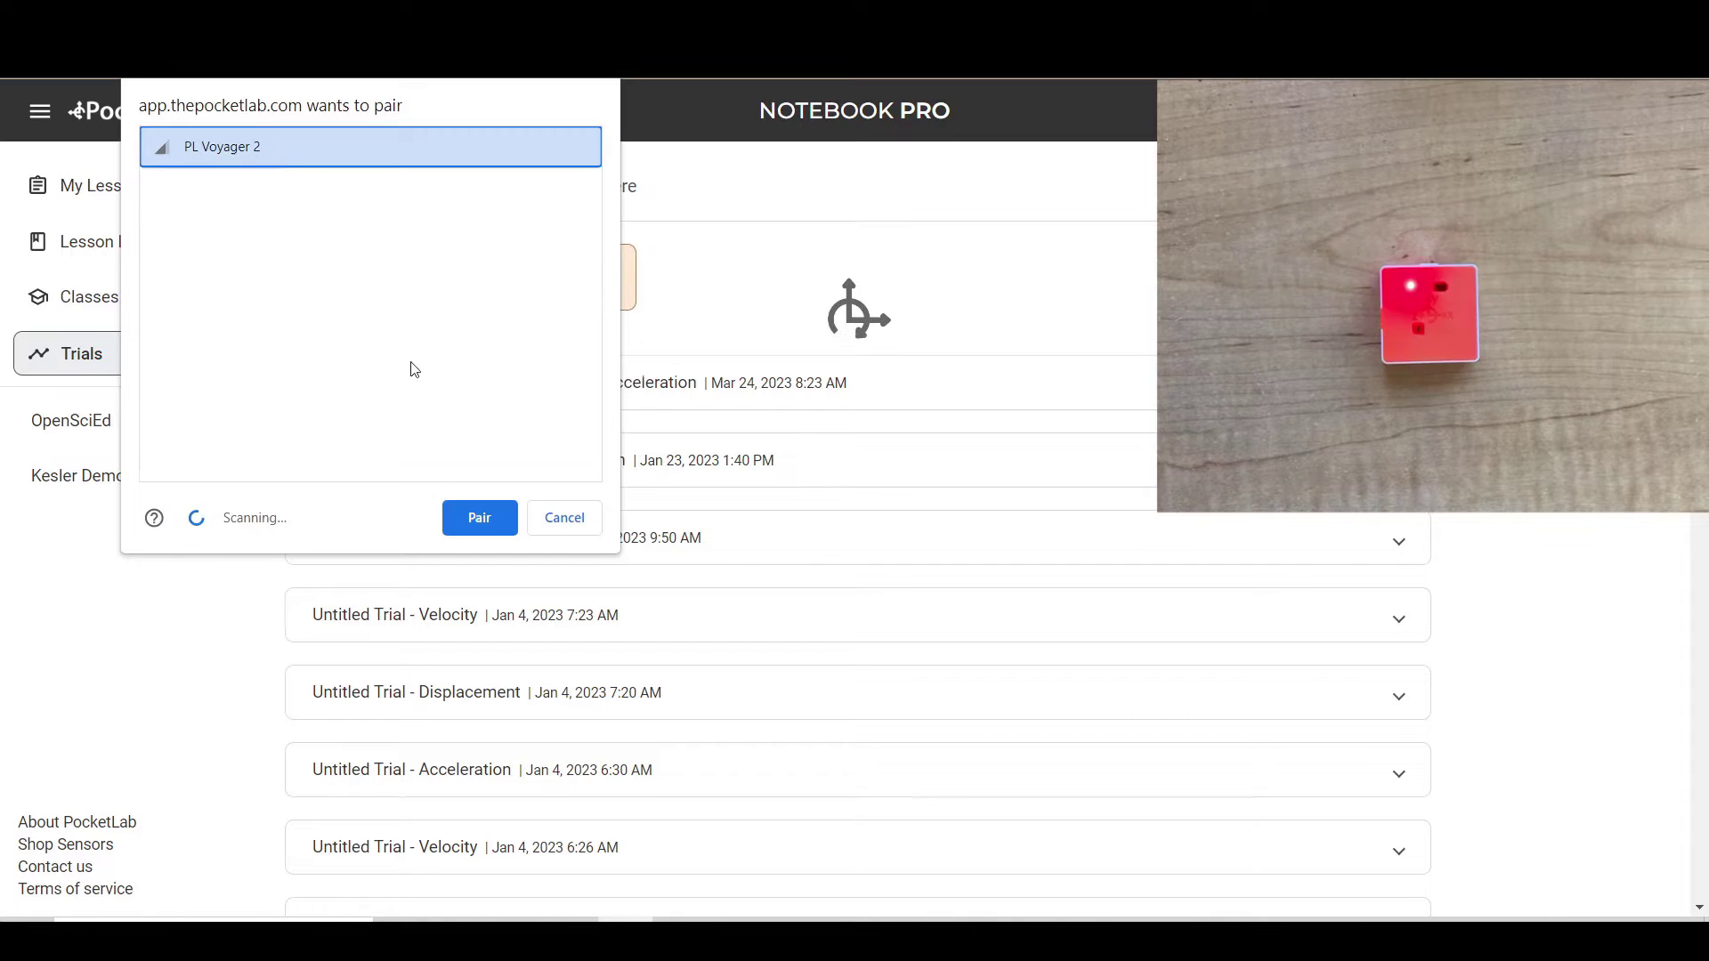
click(483, 518)
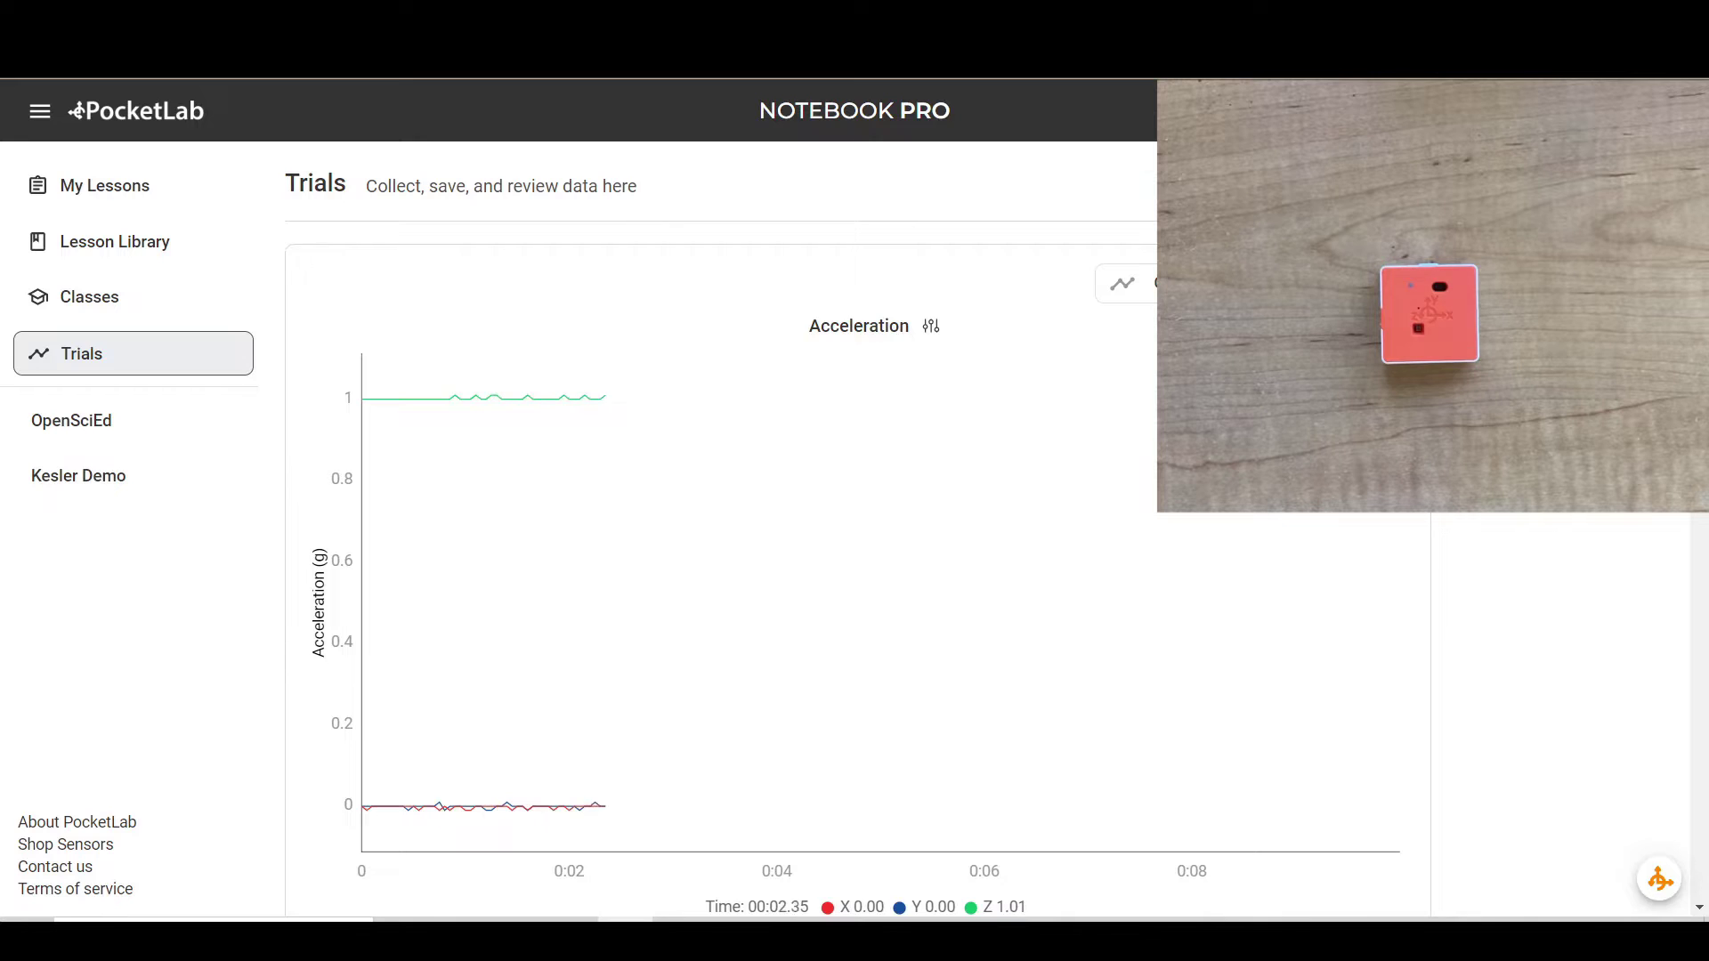
scroll(1237, 451, down, 3)
scroll(1237, 450, up, 3)
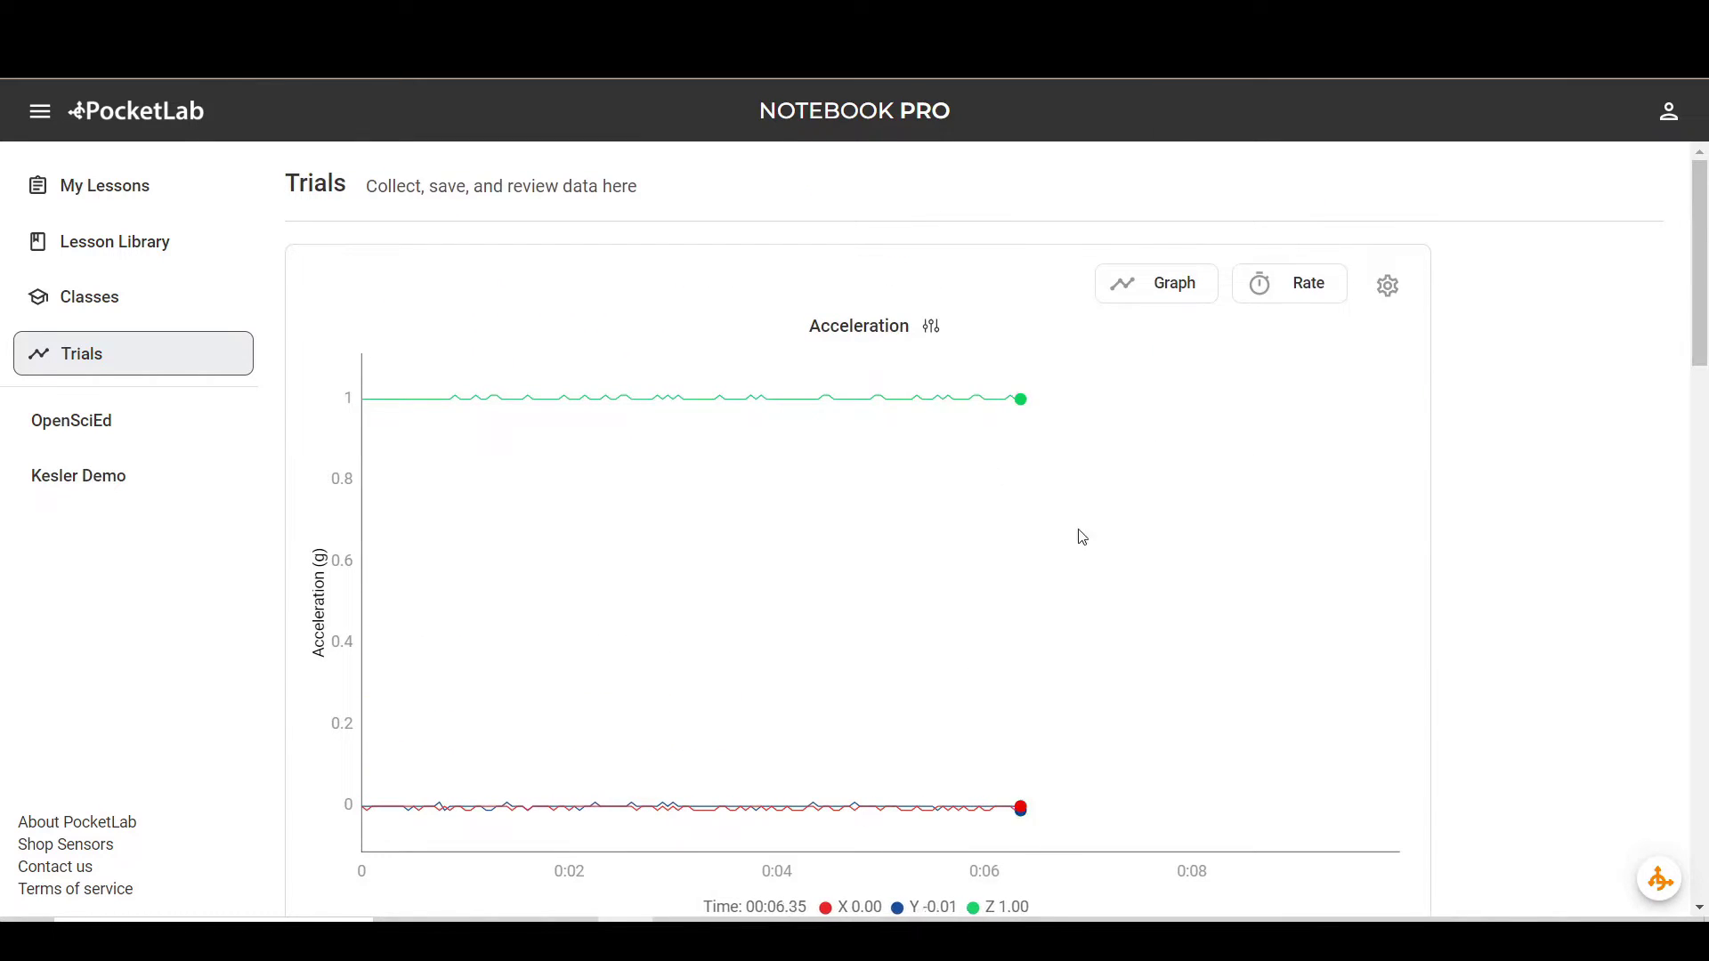
drag(1701, 328, 1702, 347)
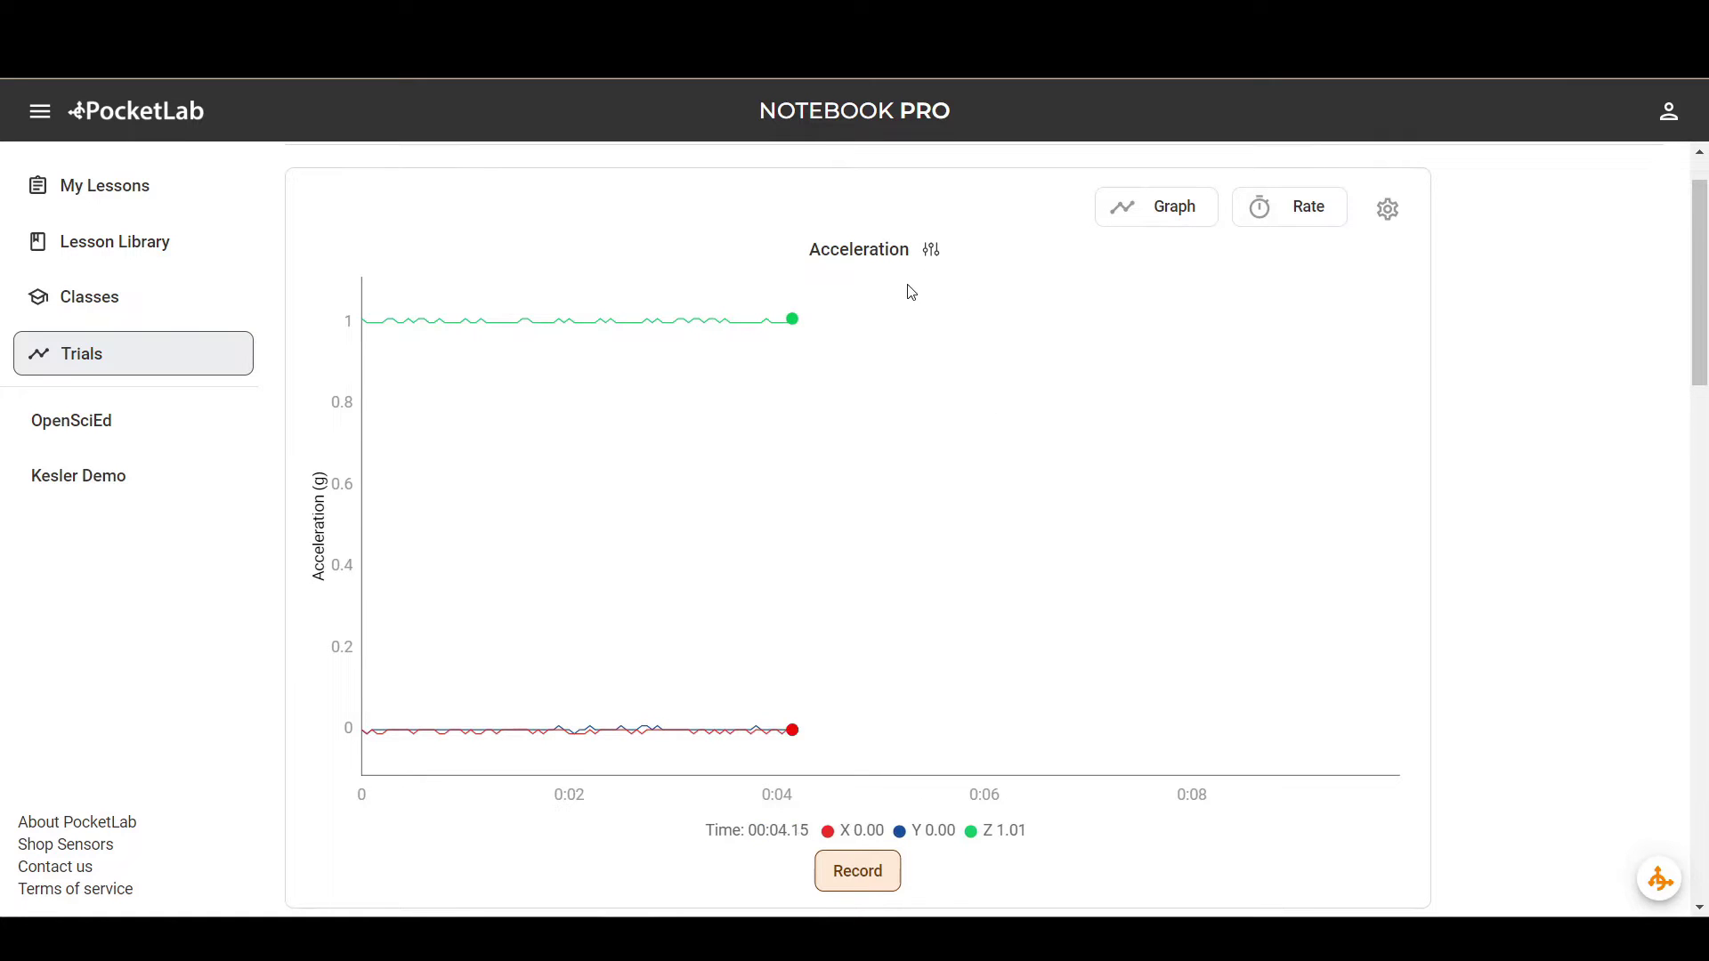
click(1161, 217)
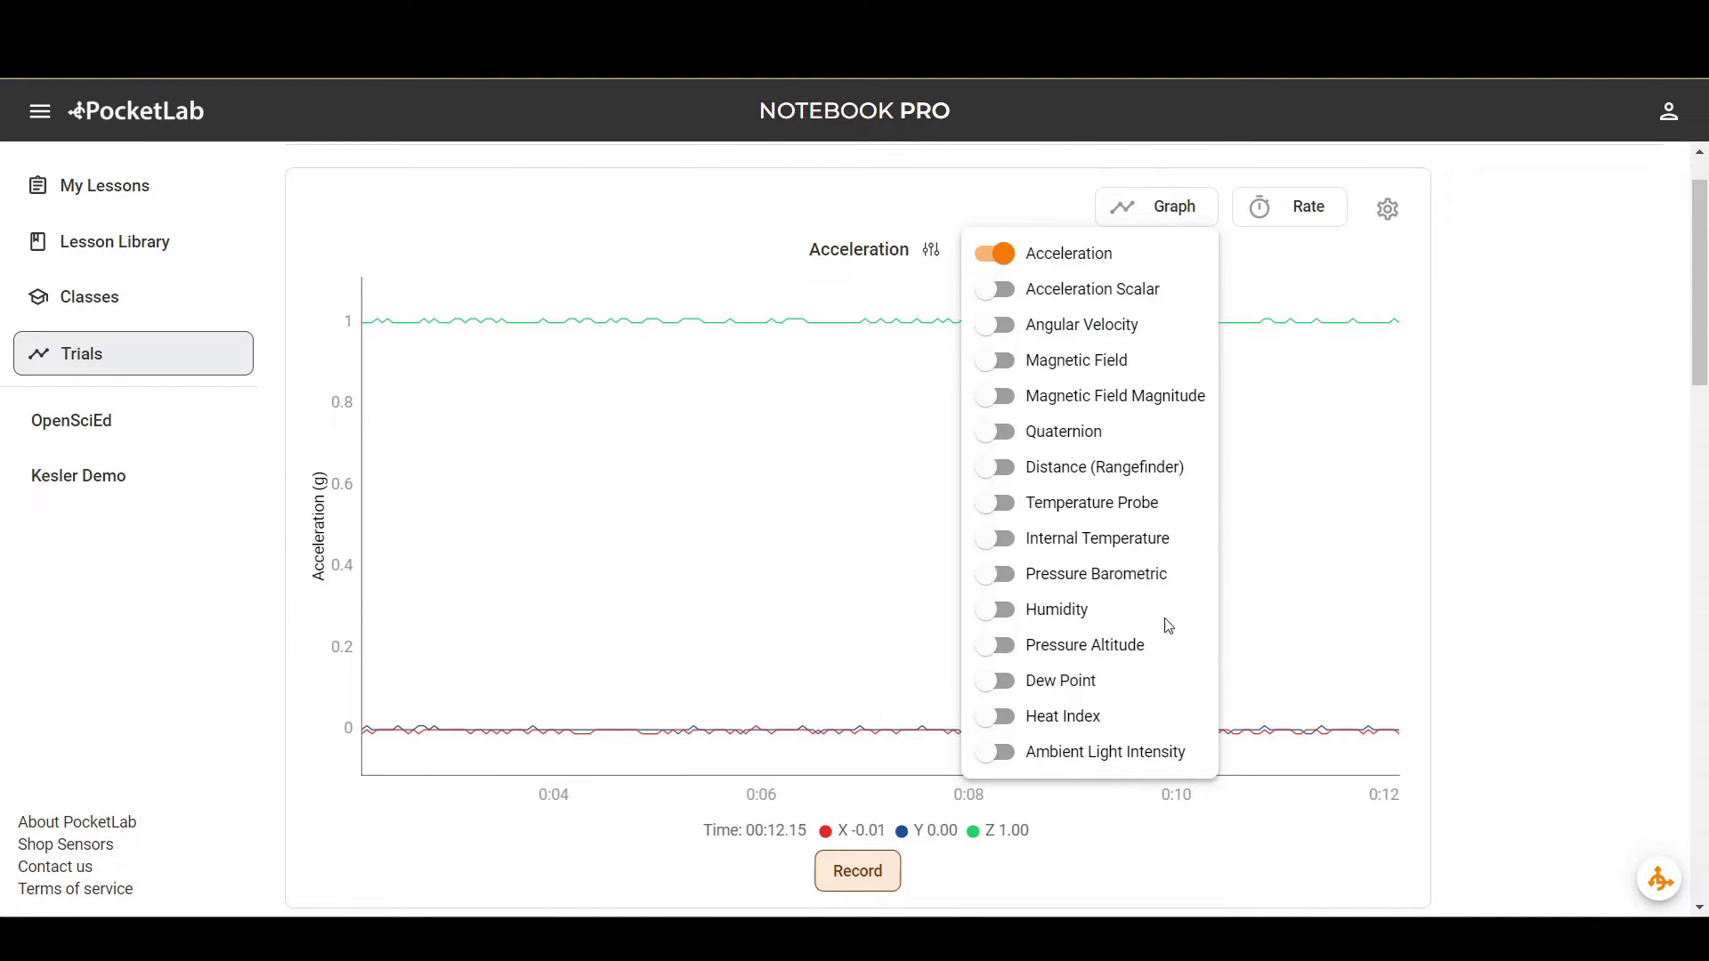
click(1011, 339)
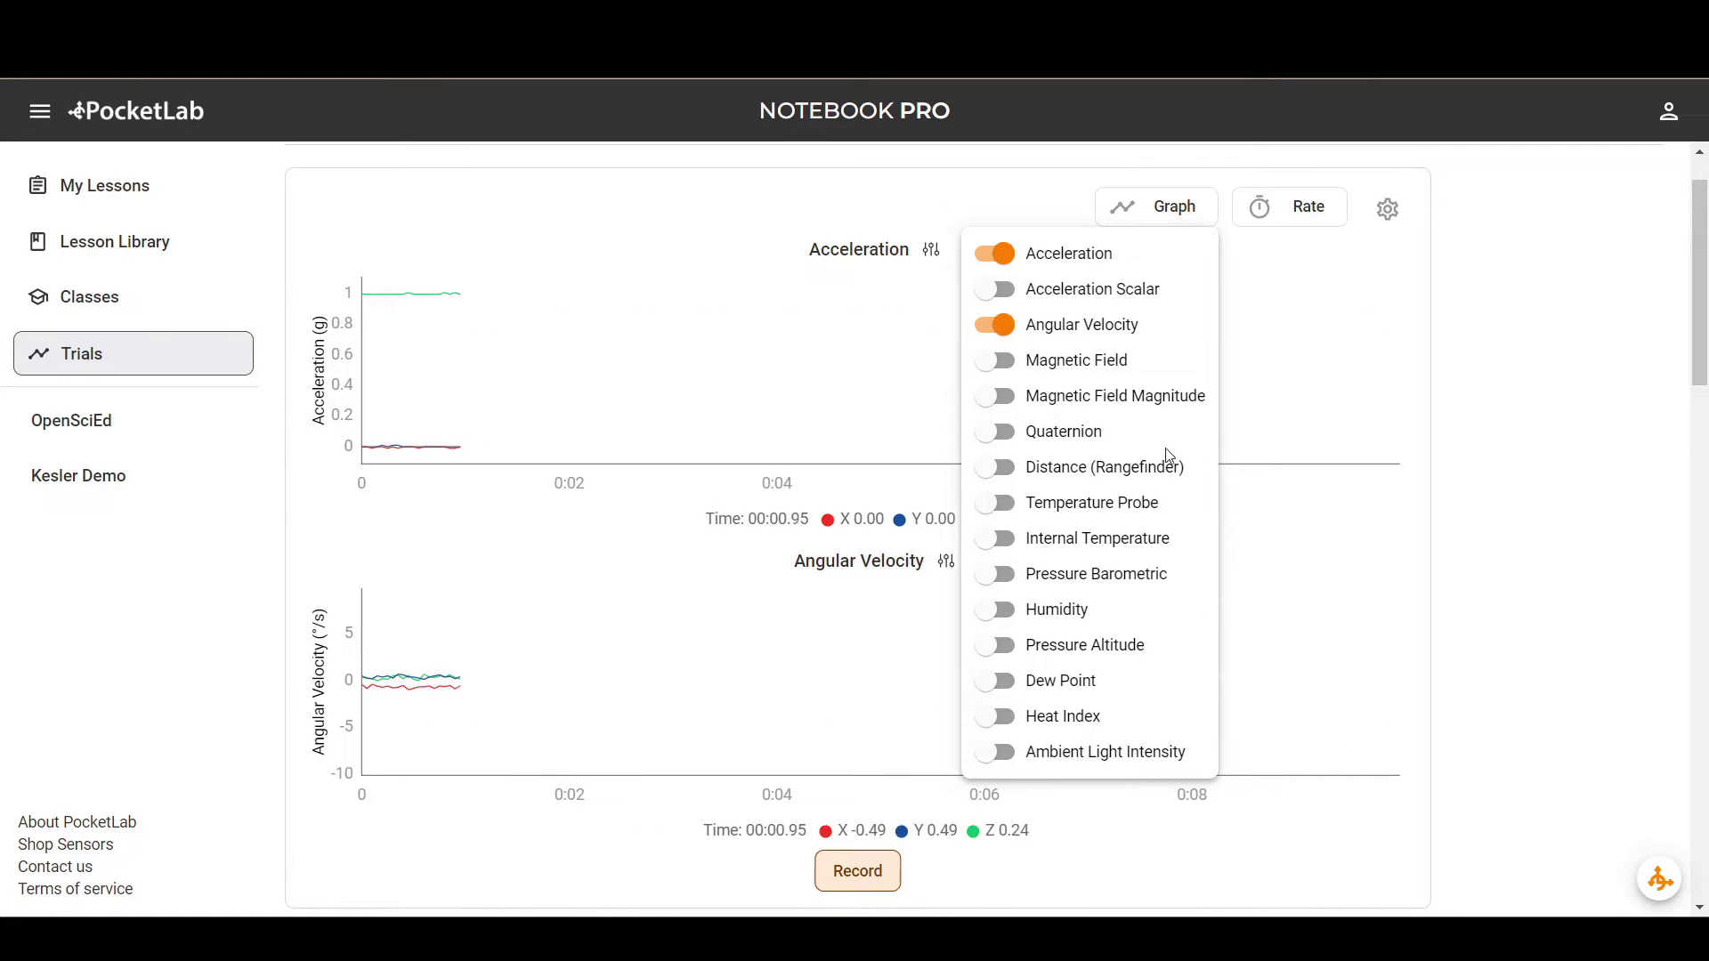
click(999, 360)
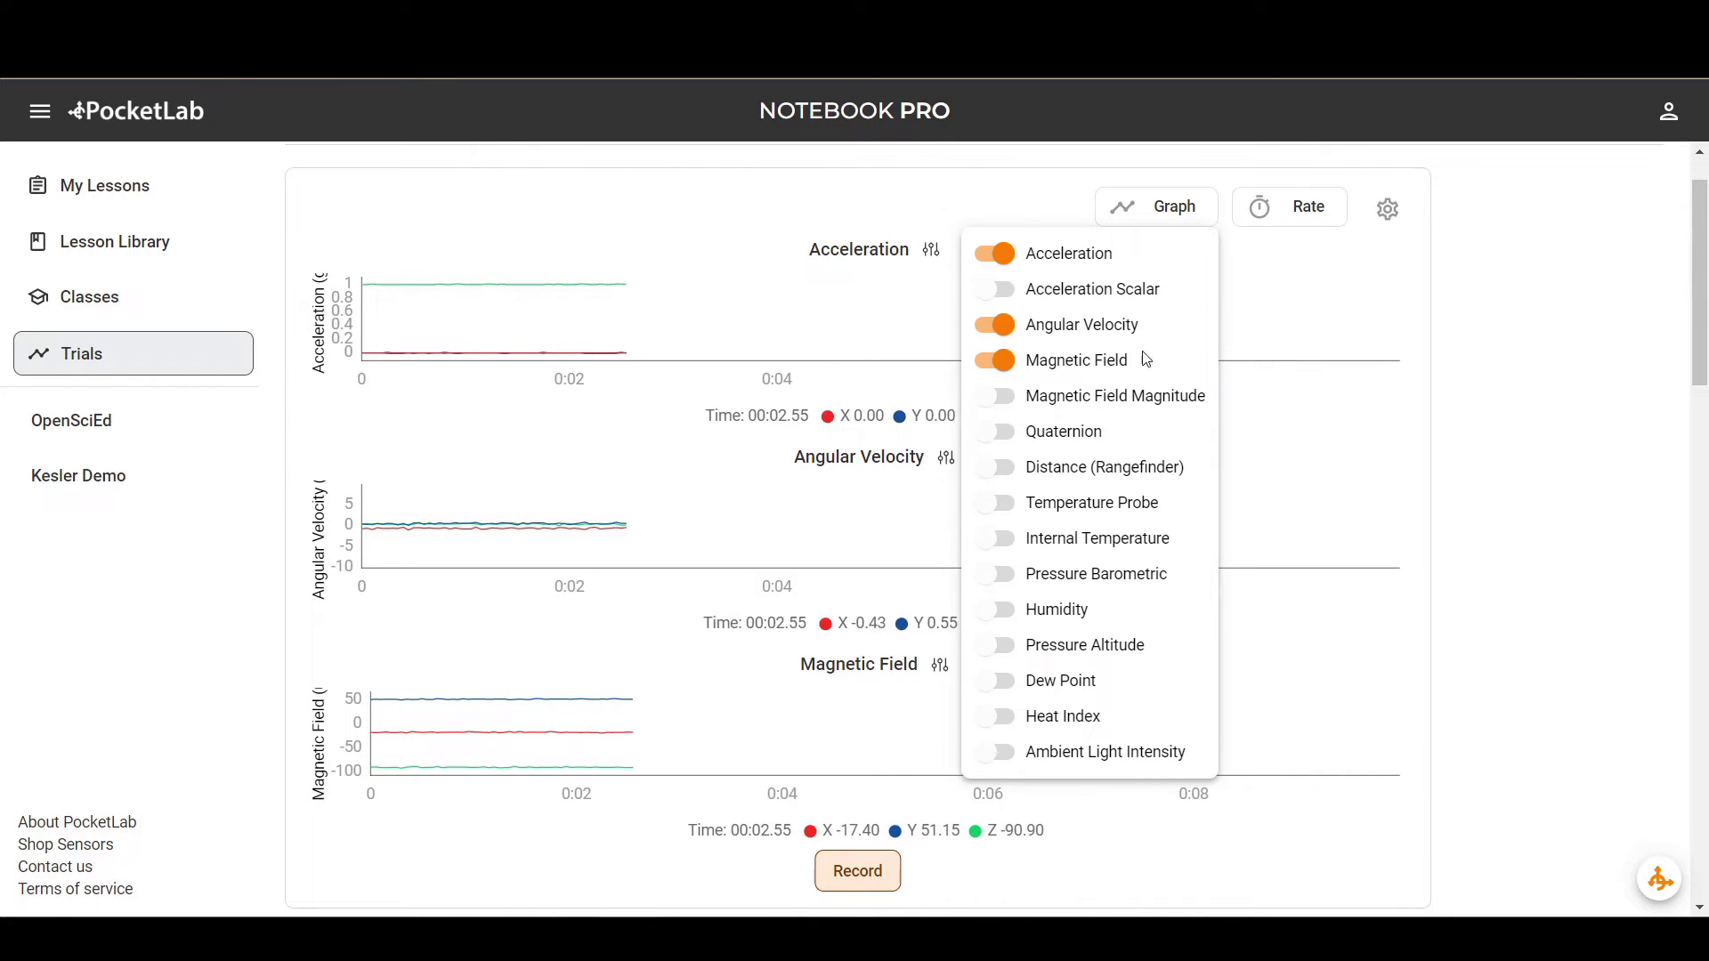
click(999, 326)
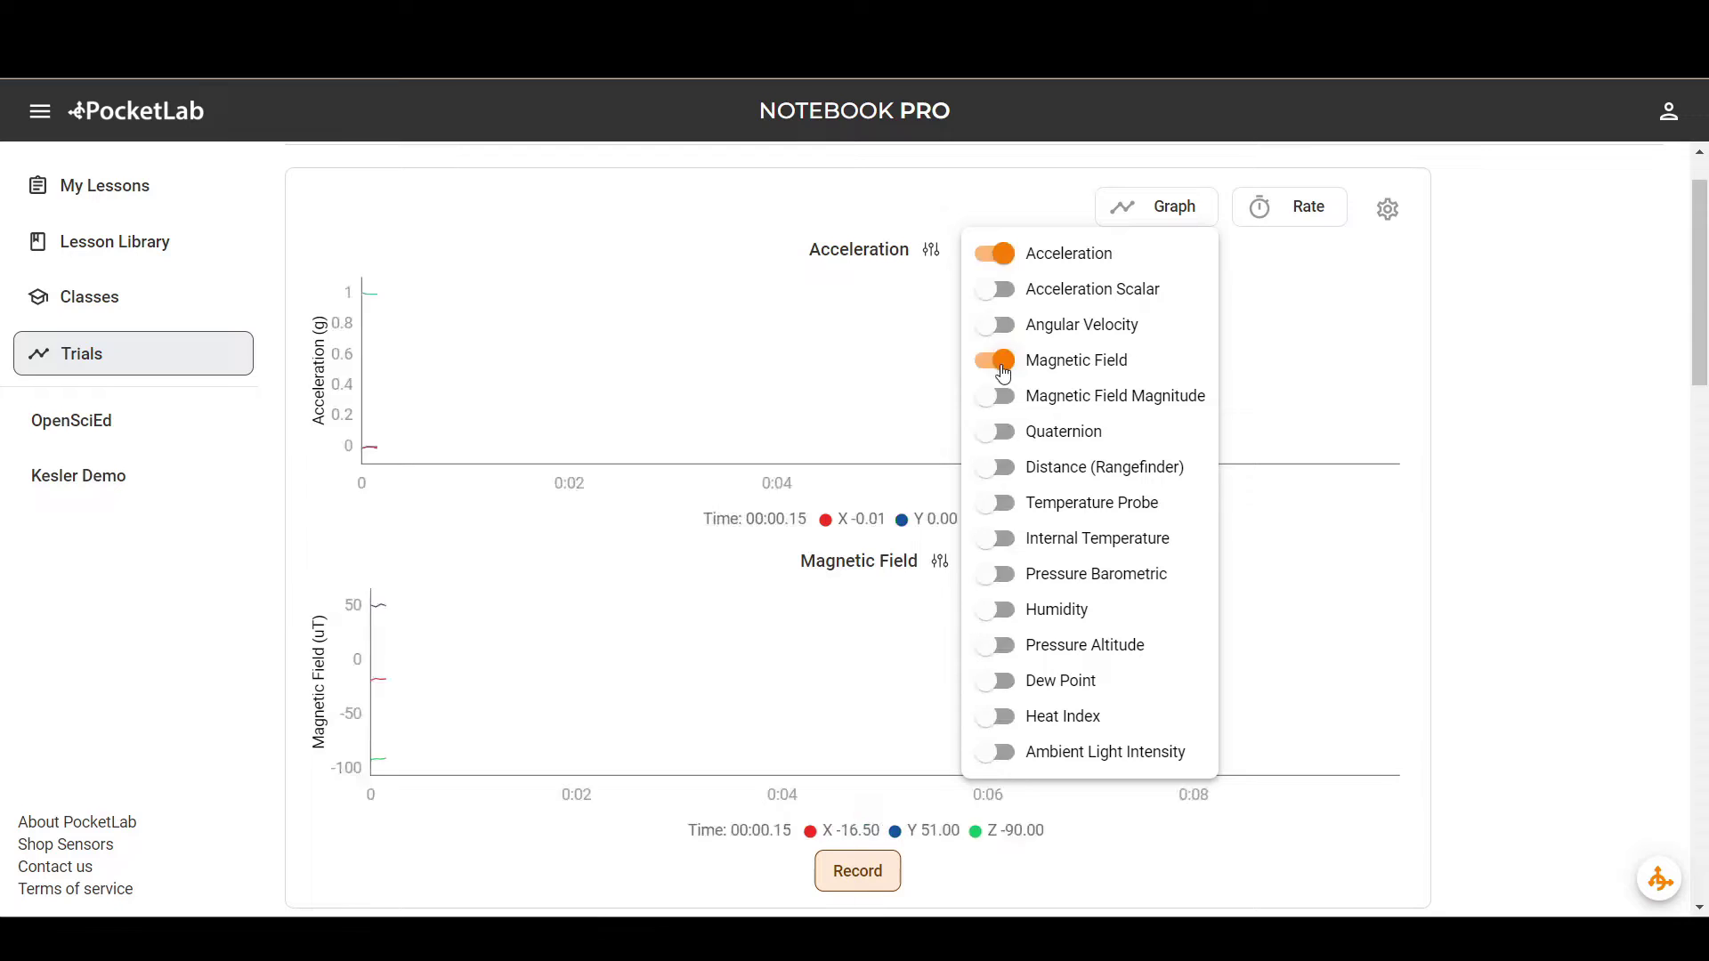
click(1002, 365)
click(956, 293)
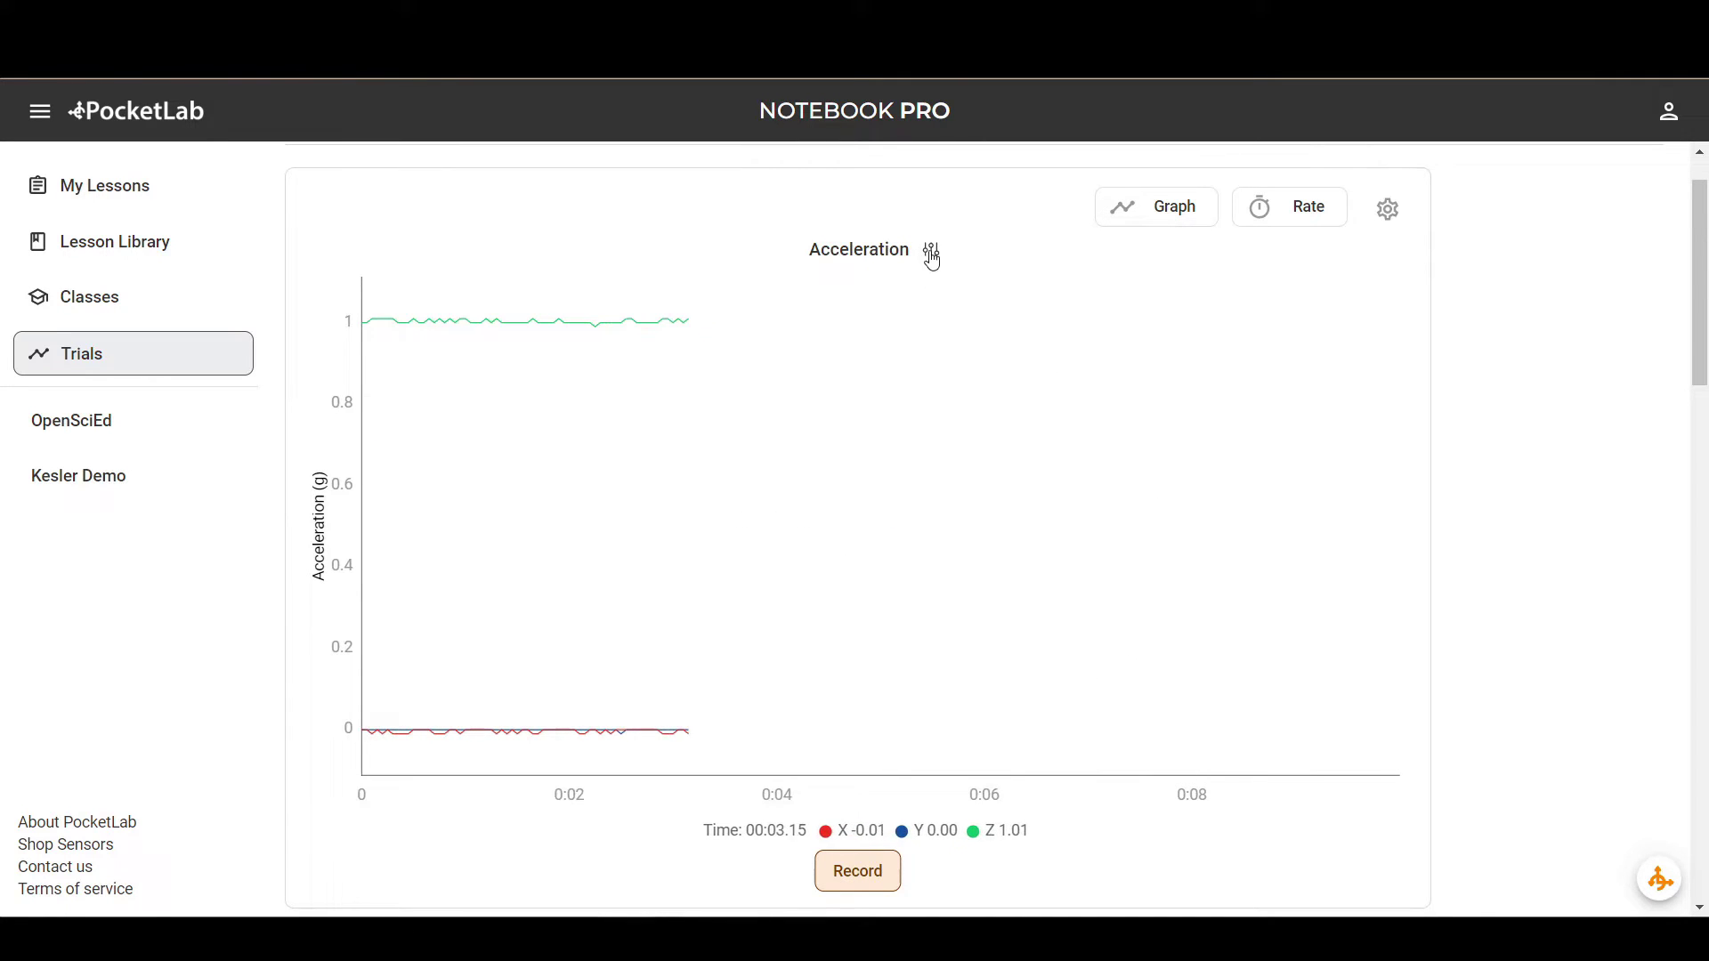
In the Acceleration settings, hide X and Y to show only Z, then restore them.
click(930, 253)
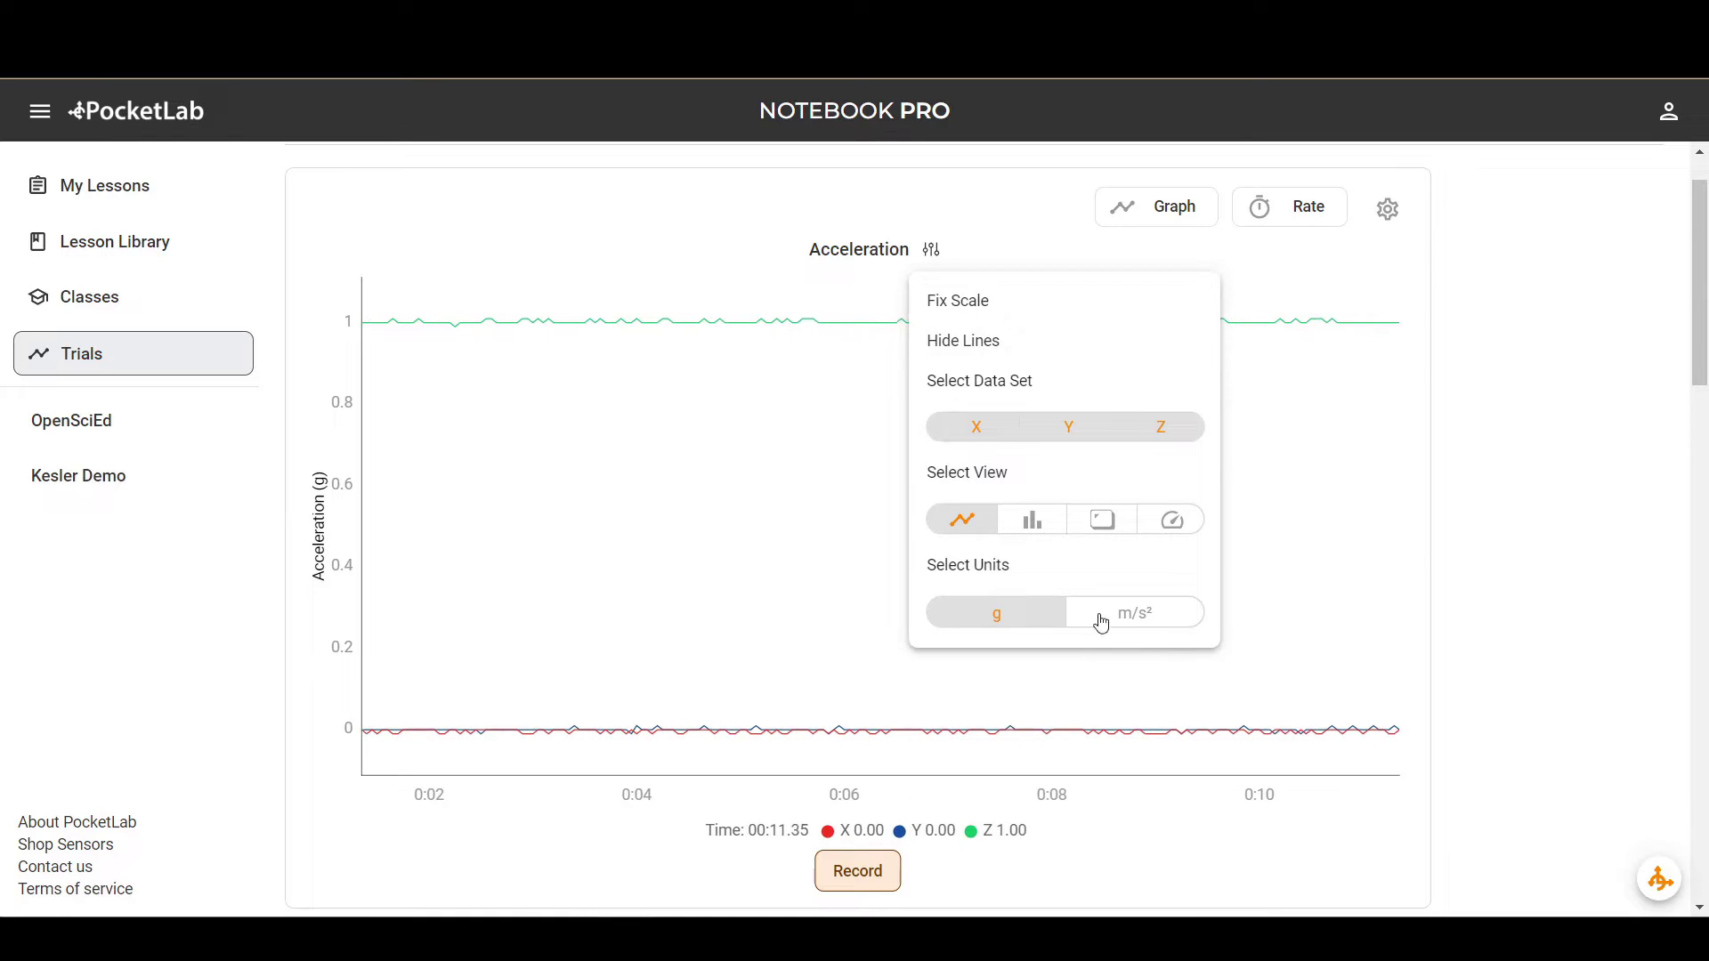
click(992, 443)
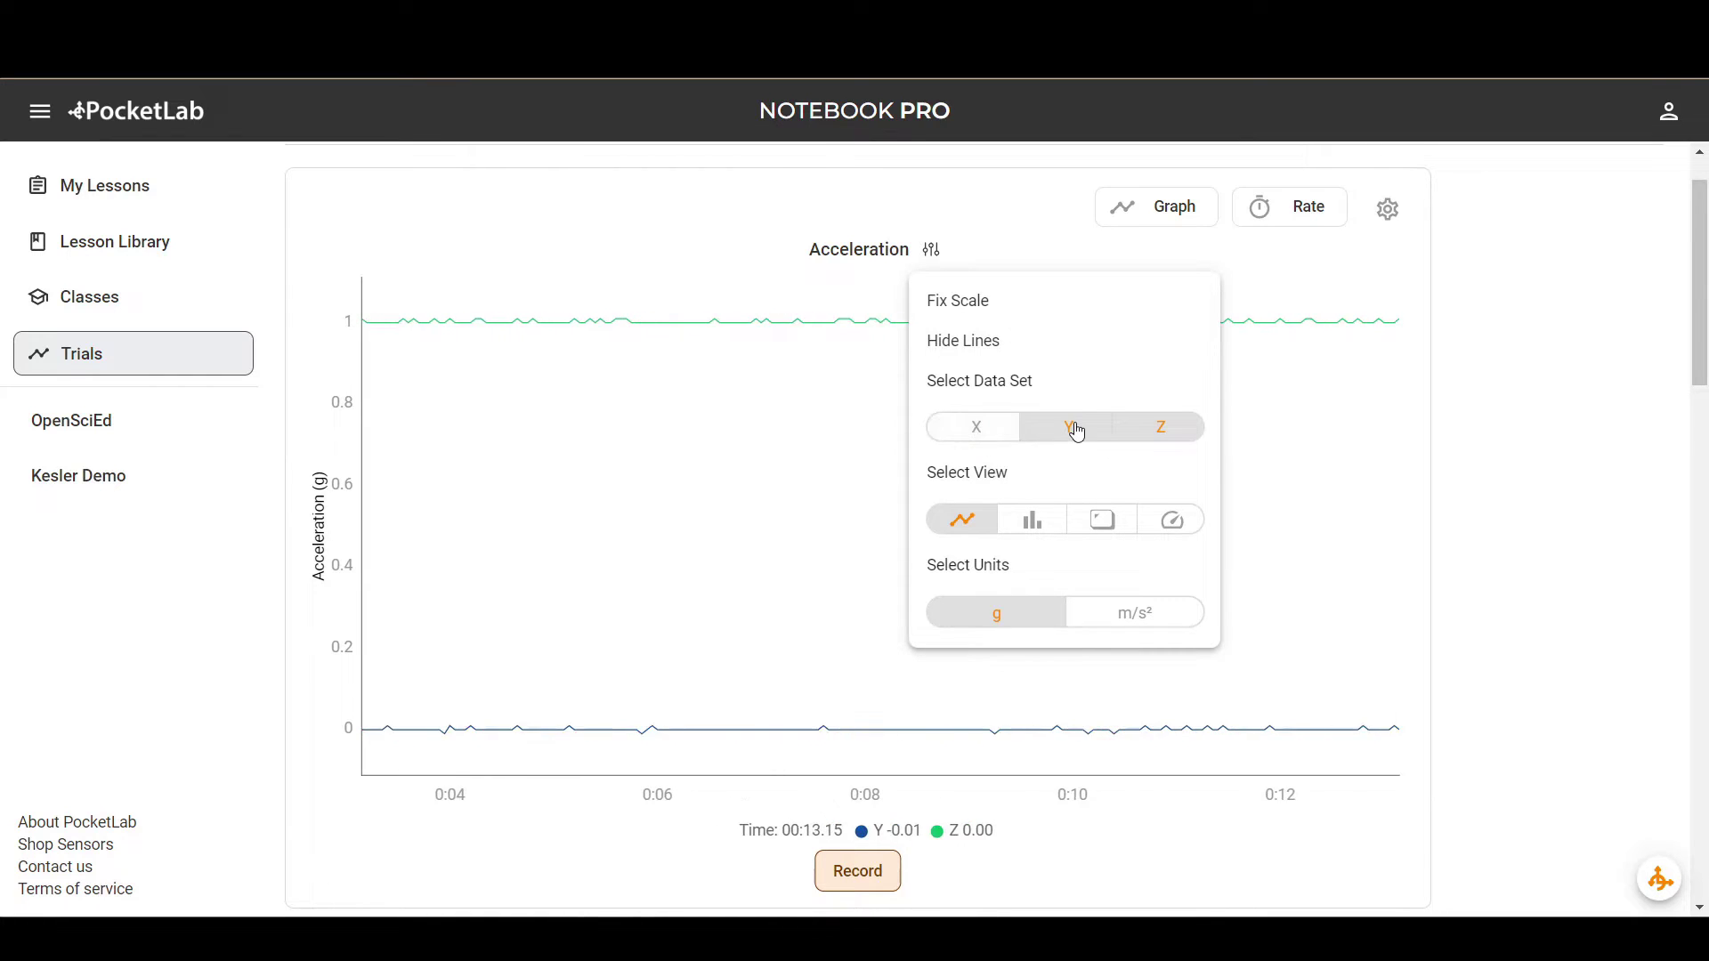
click(1074, 429)
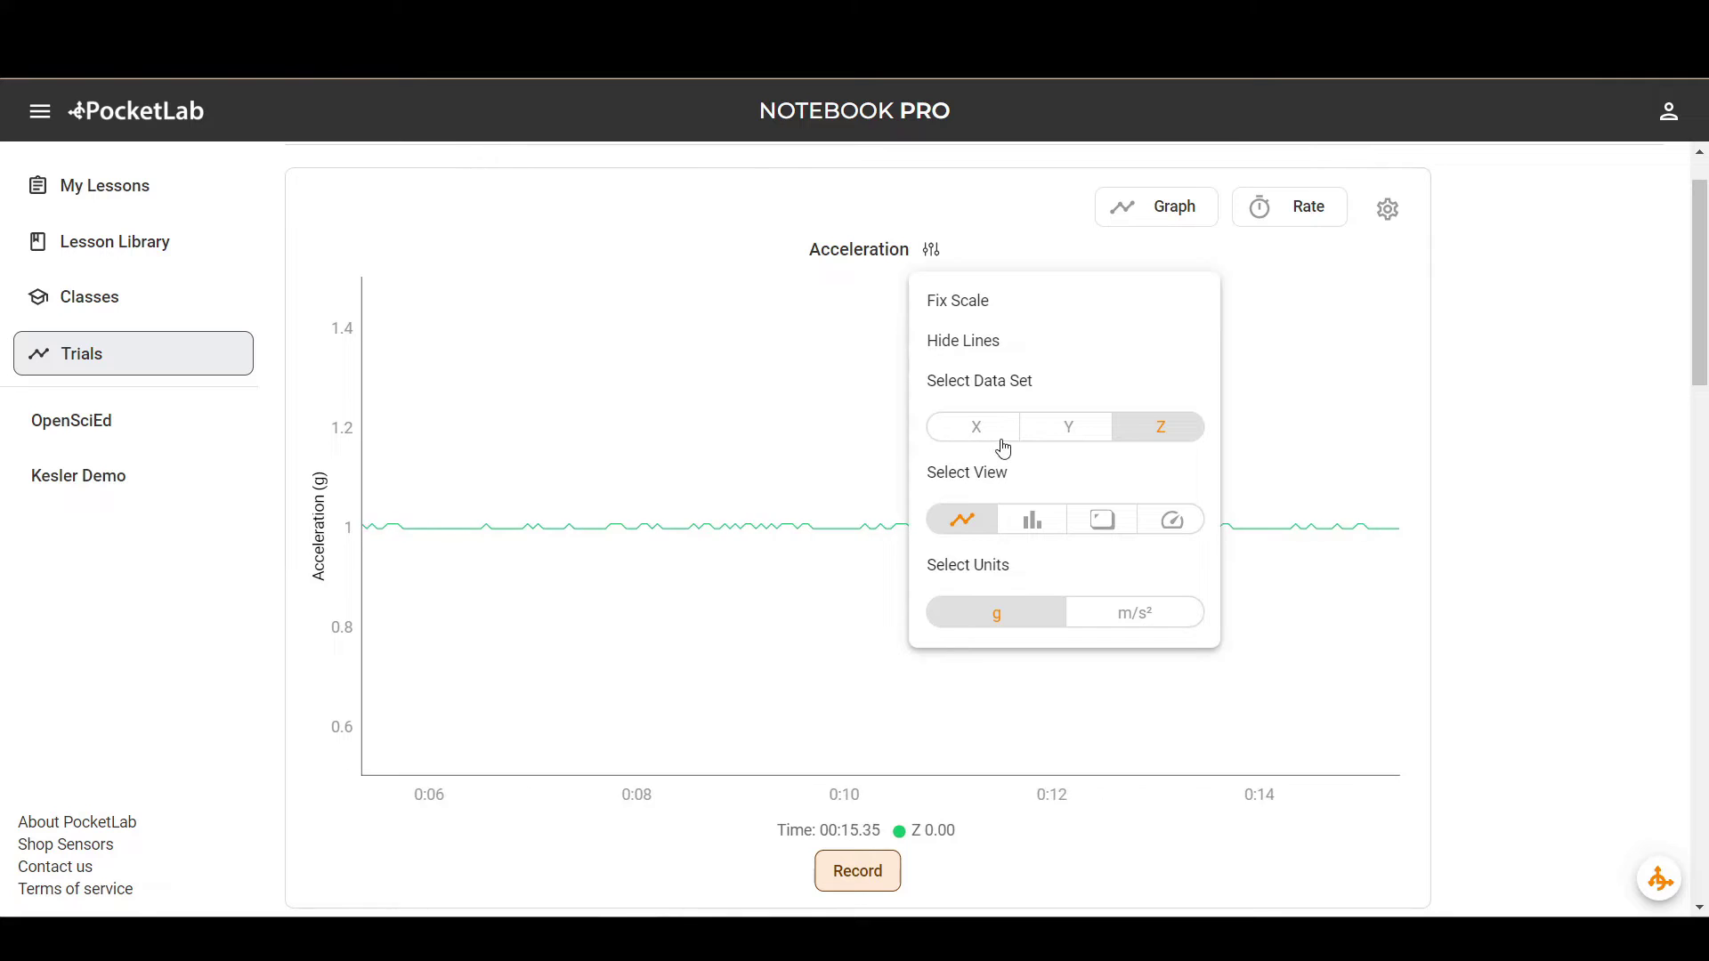
click(990, 440)
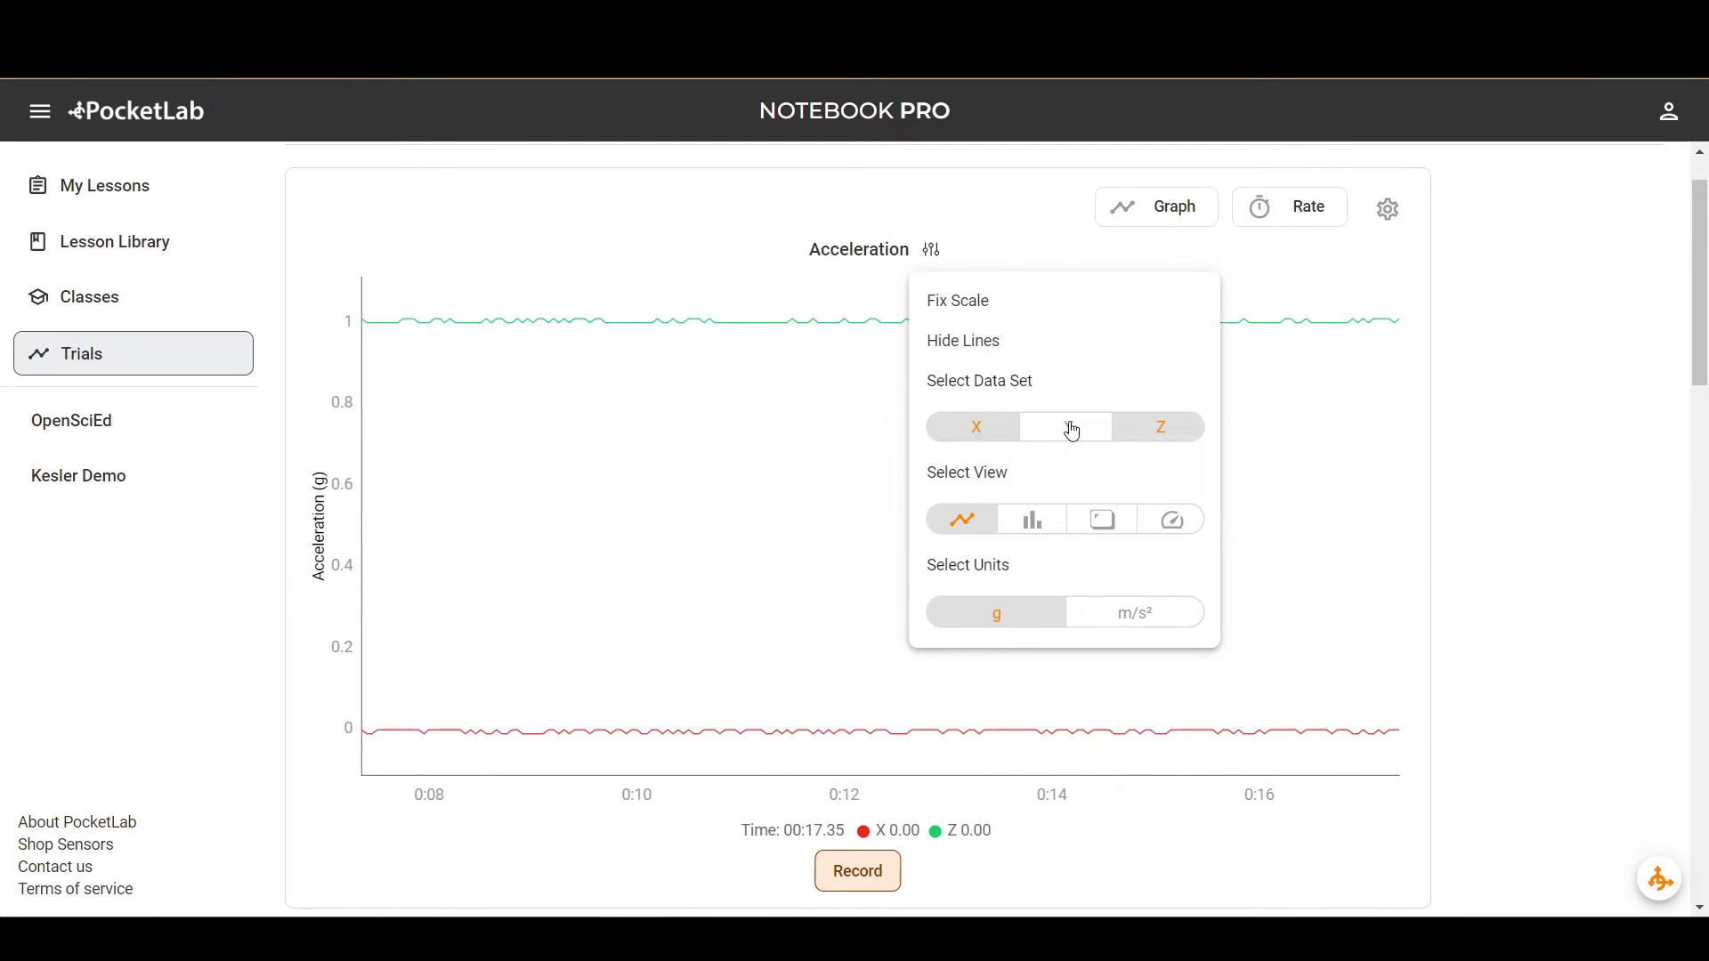
click(1074, 428)
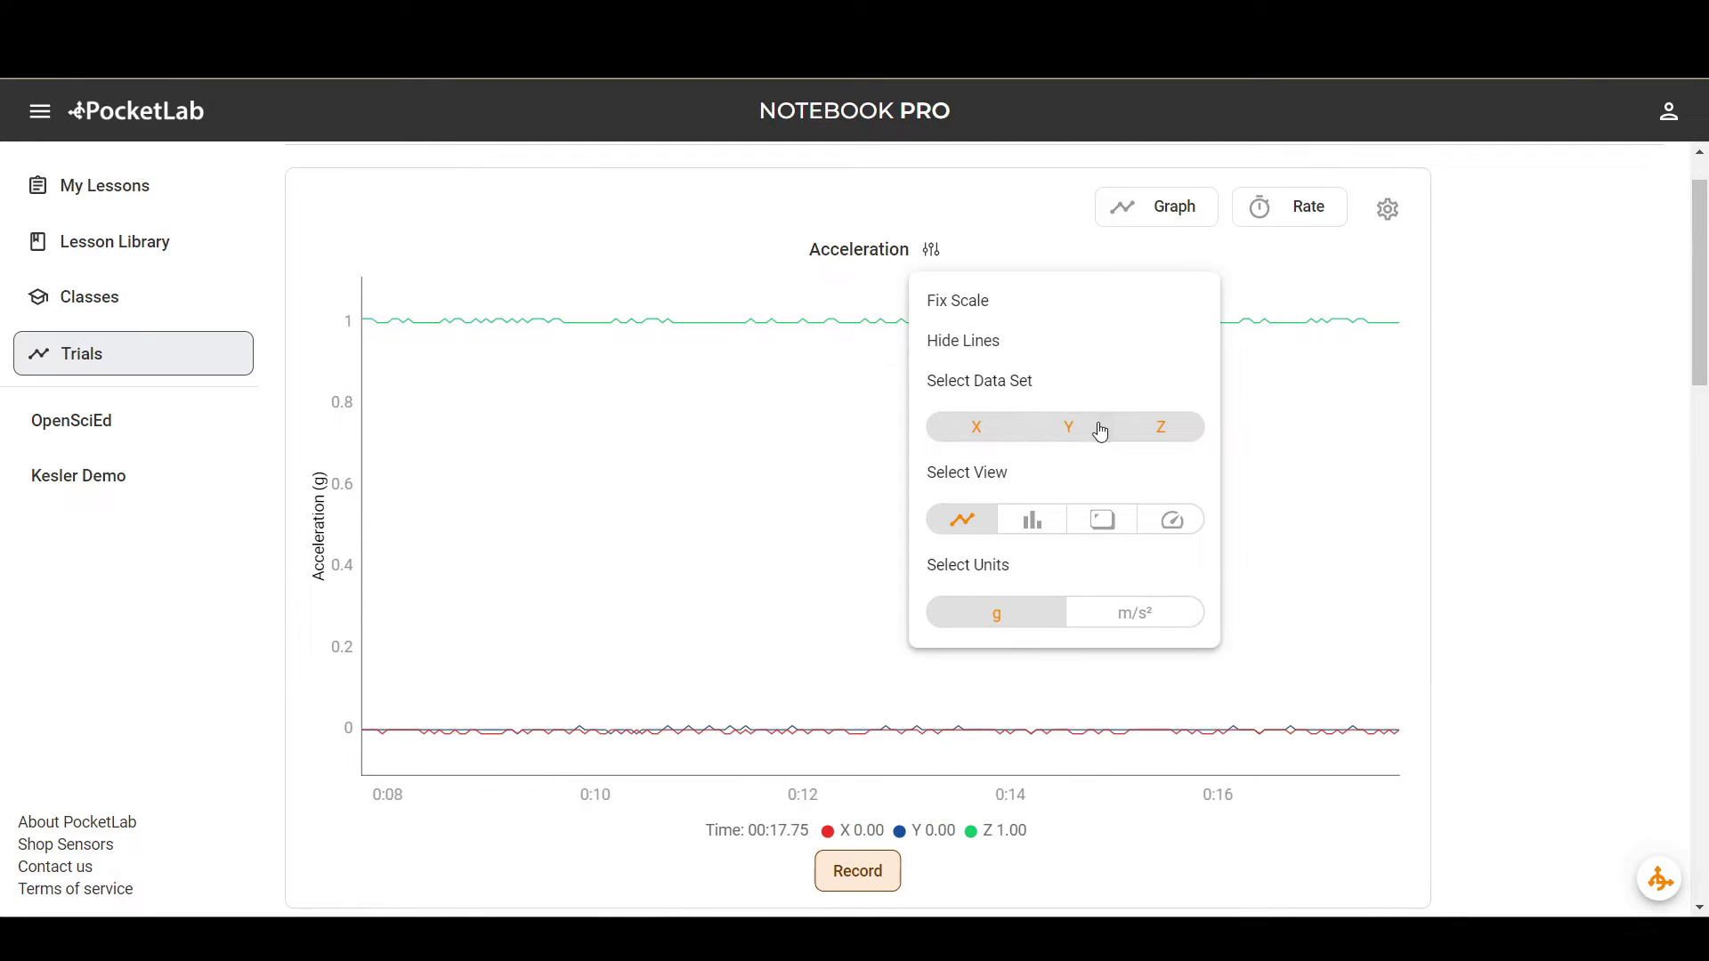
Switch the Acceleration view to bar chart, then gauge dial, then back to line graph.
click(1035, 521)
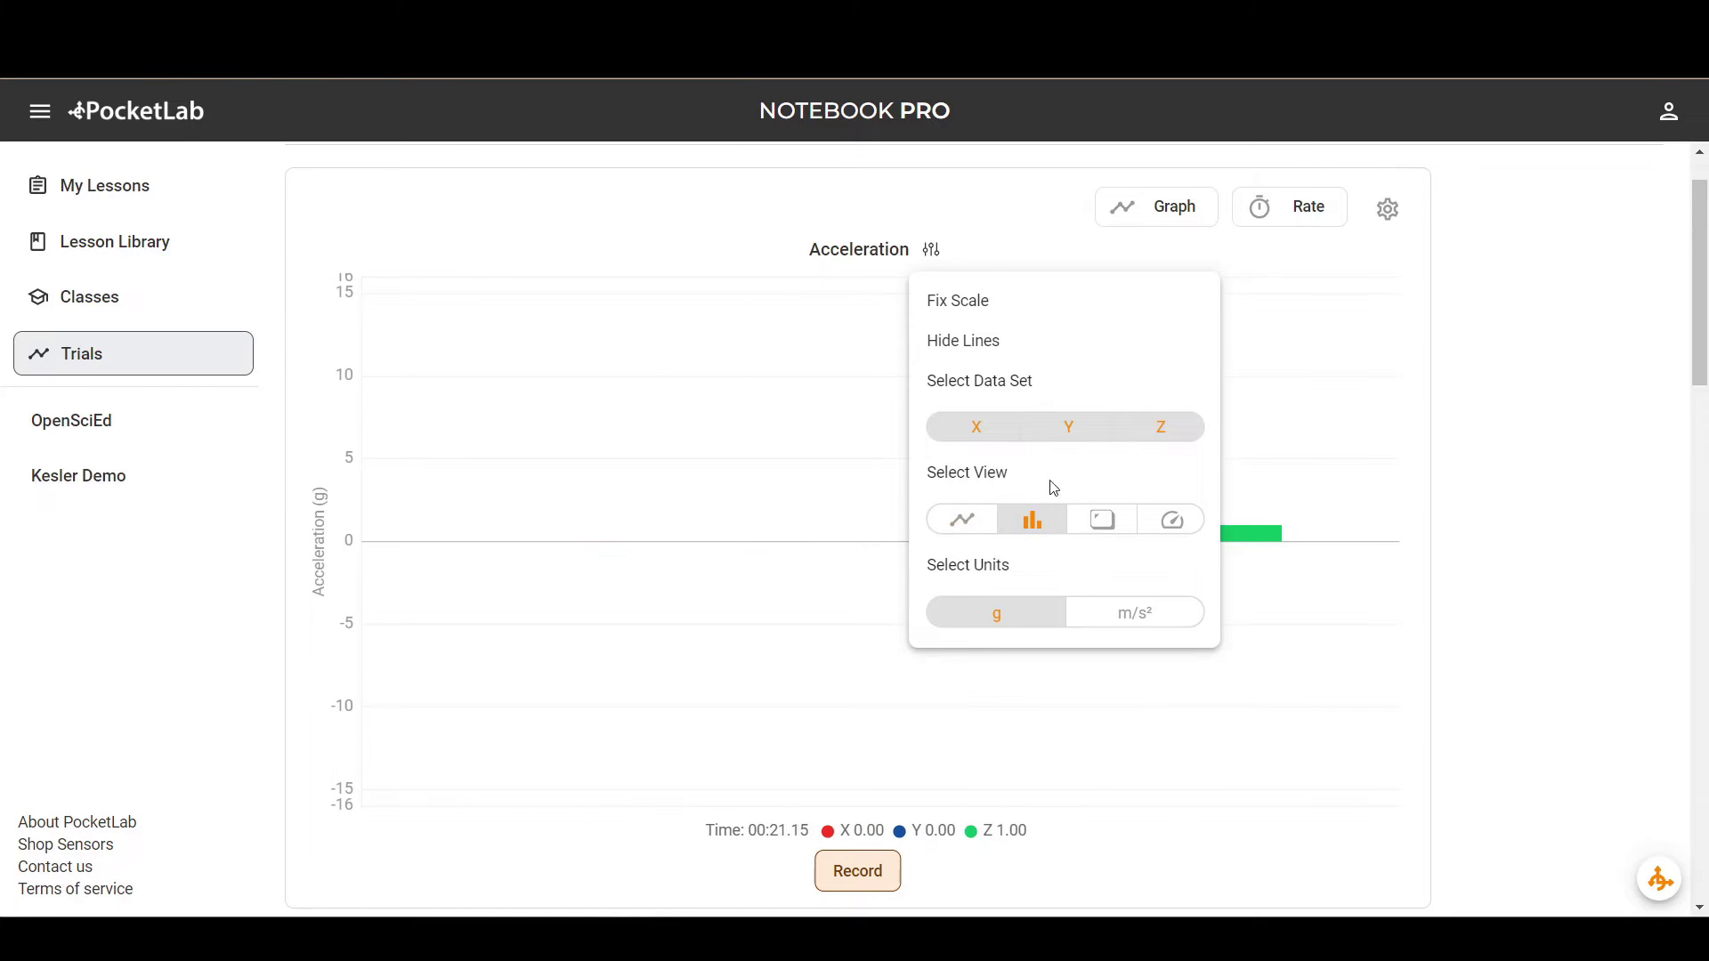
click(1175, 530)
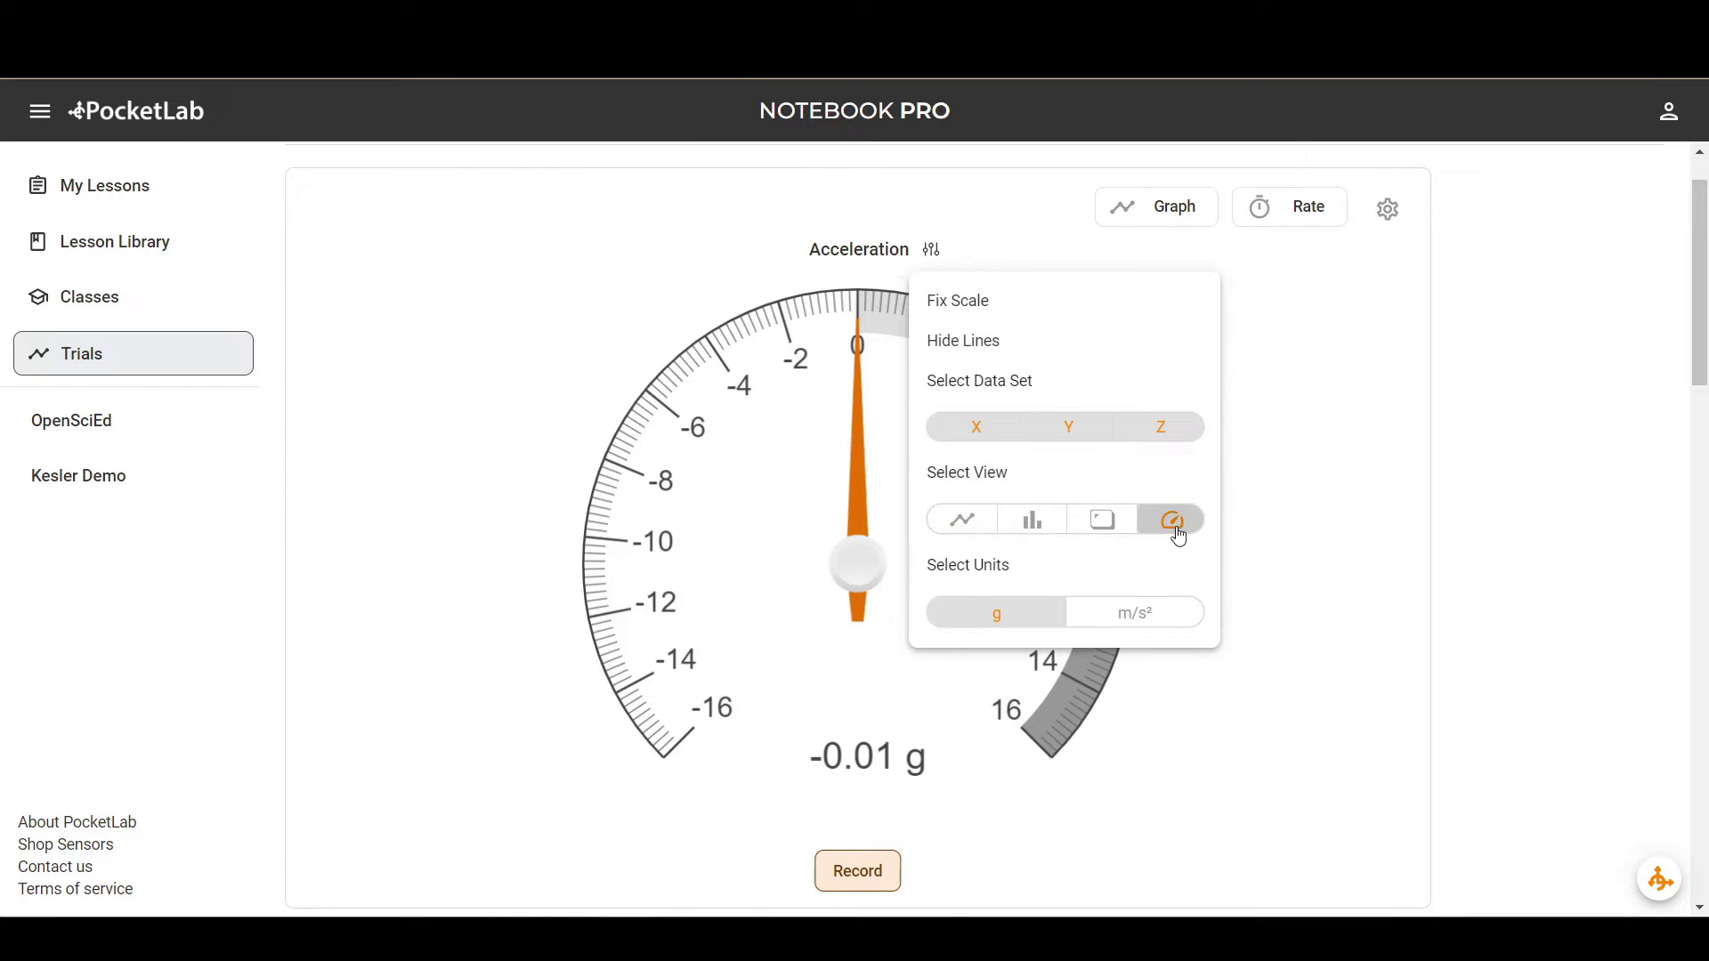
click(960, 527)
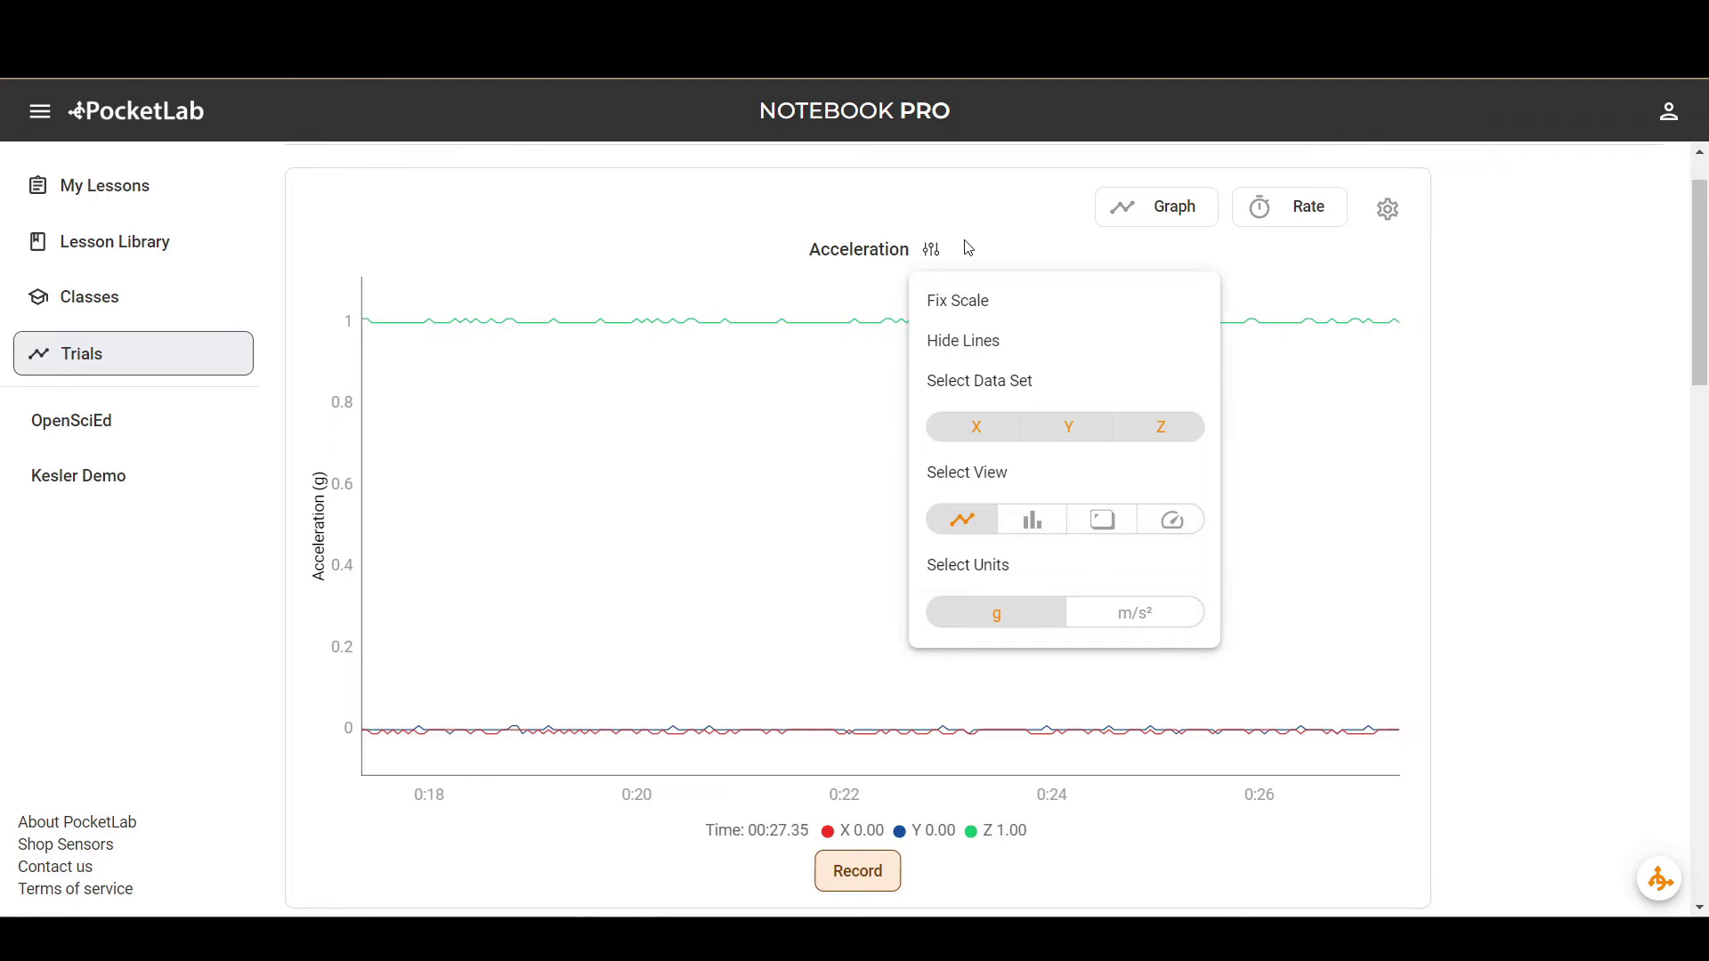
Close the view settings and review the available sample rates, keeping 20 pt/sec.
click(1033, 254)
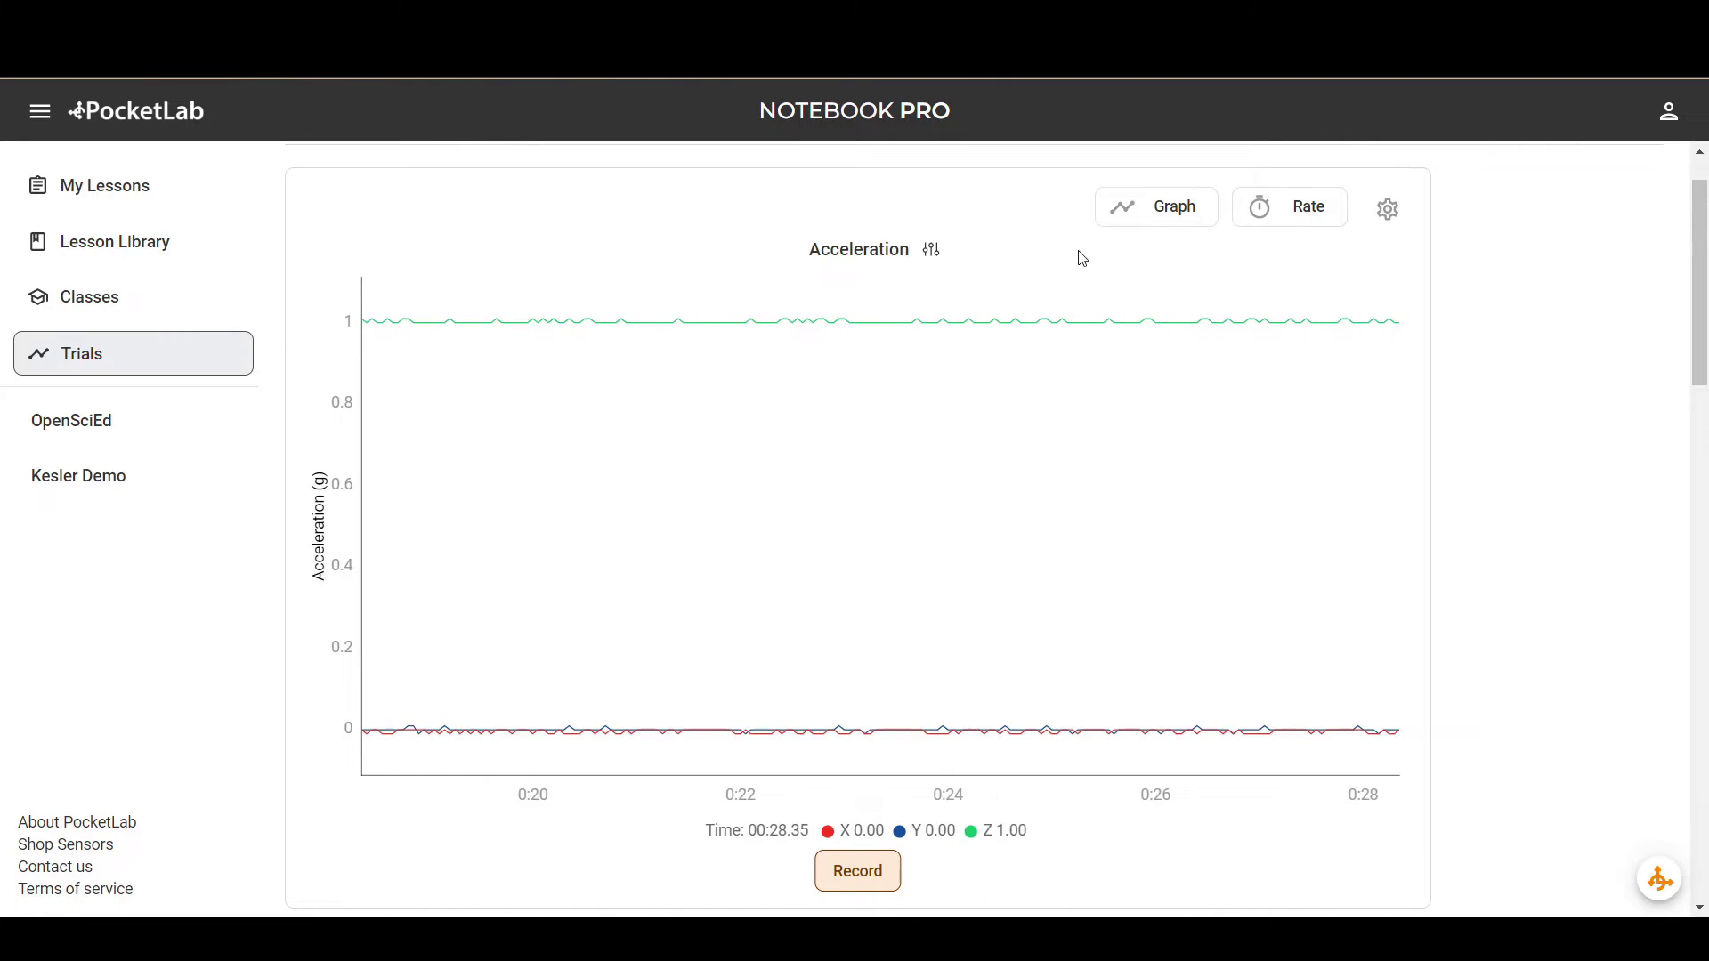
click(1296, 216)
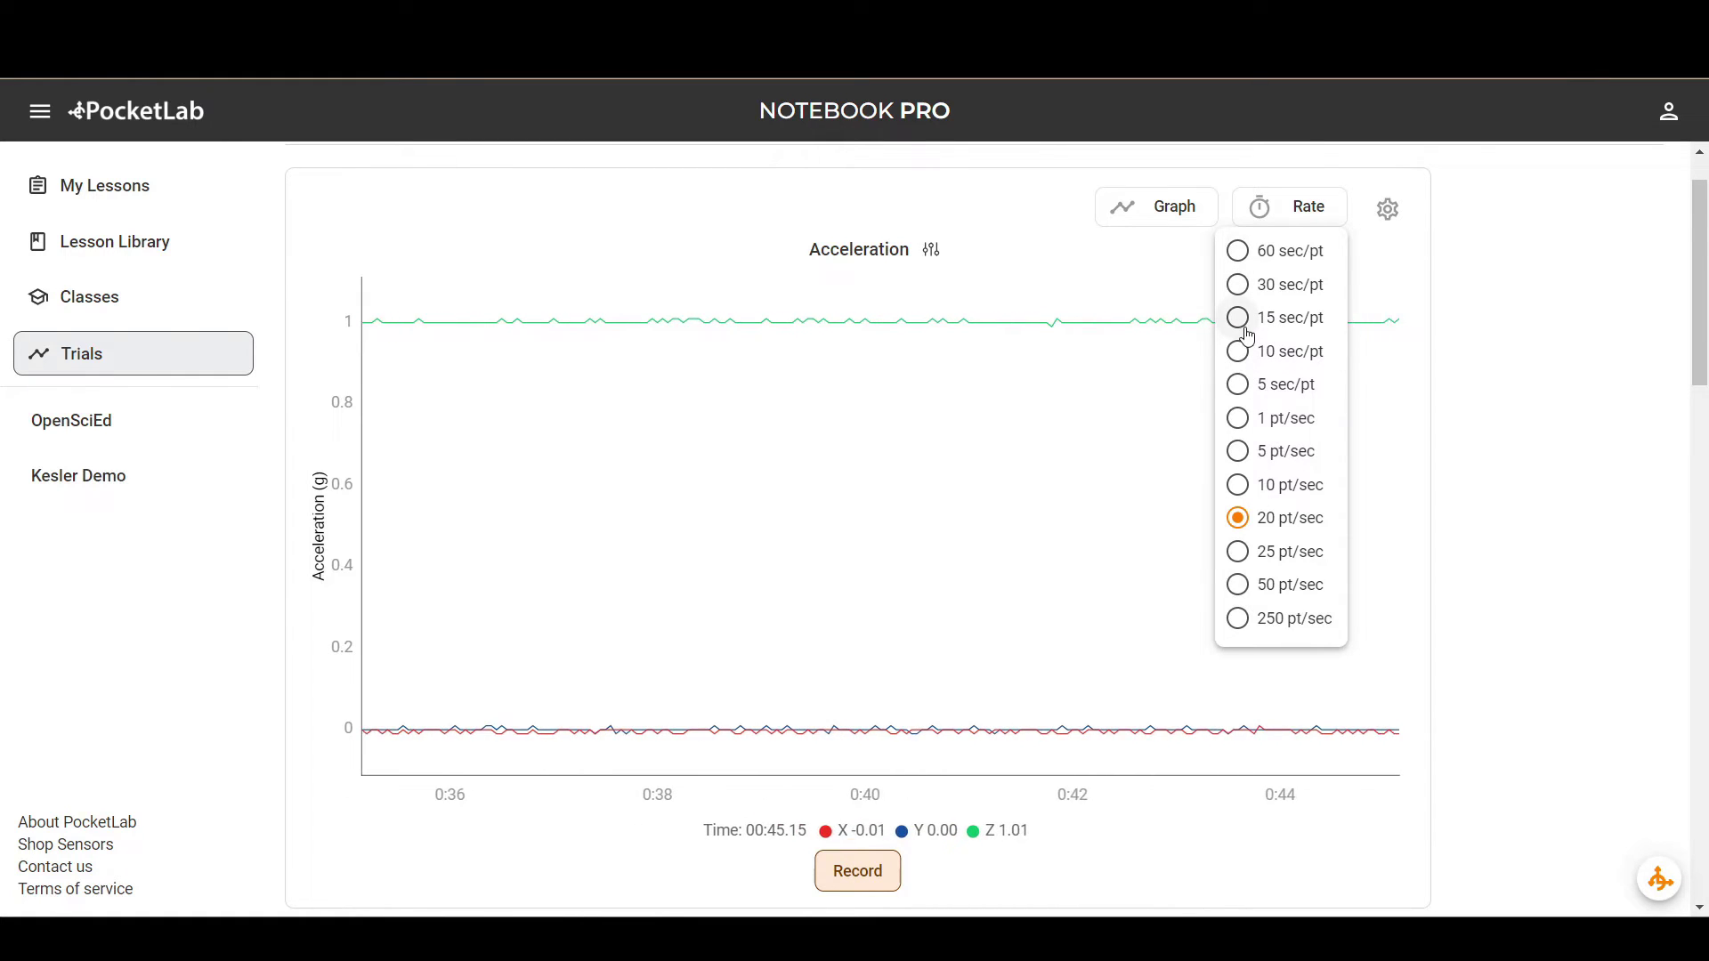
click(1387, 258)
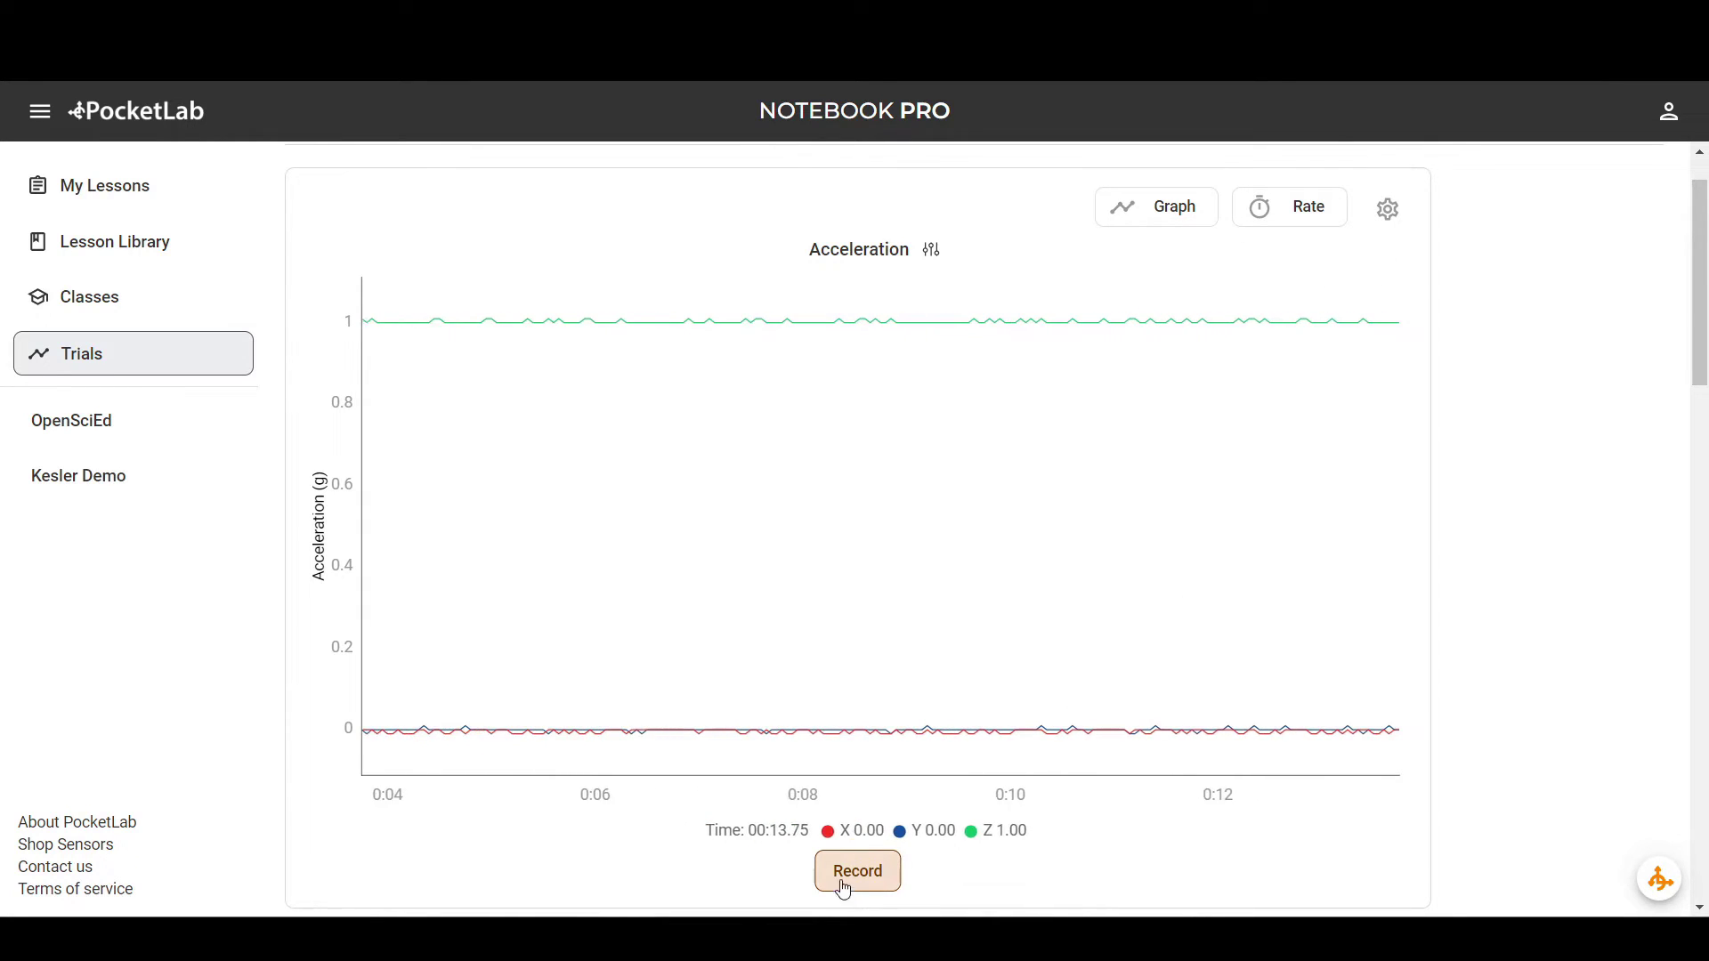
Record a roughly seven-second acceleration trial while shaking the sensor.
click(885, 881)
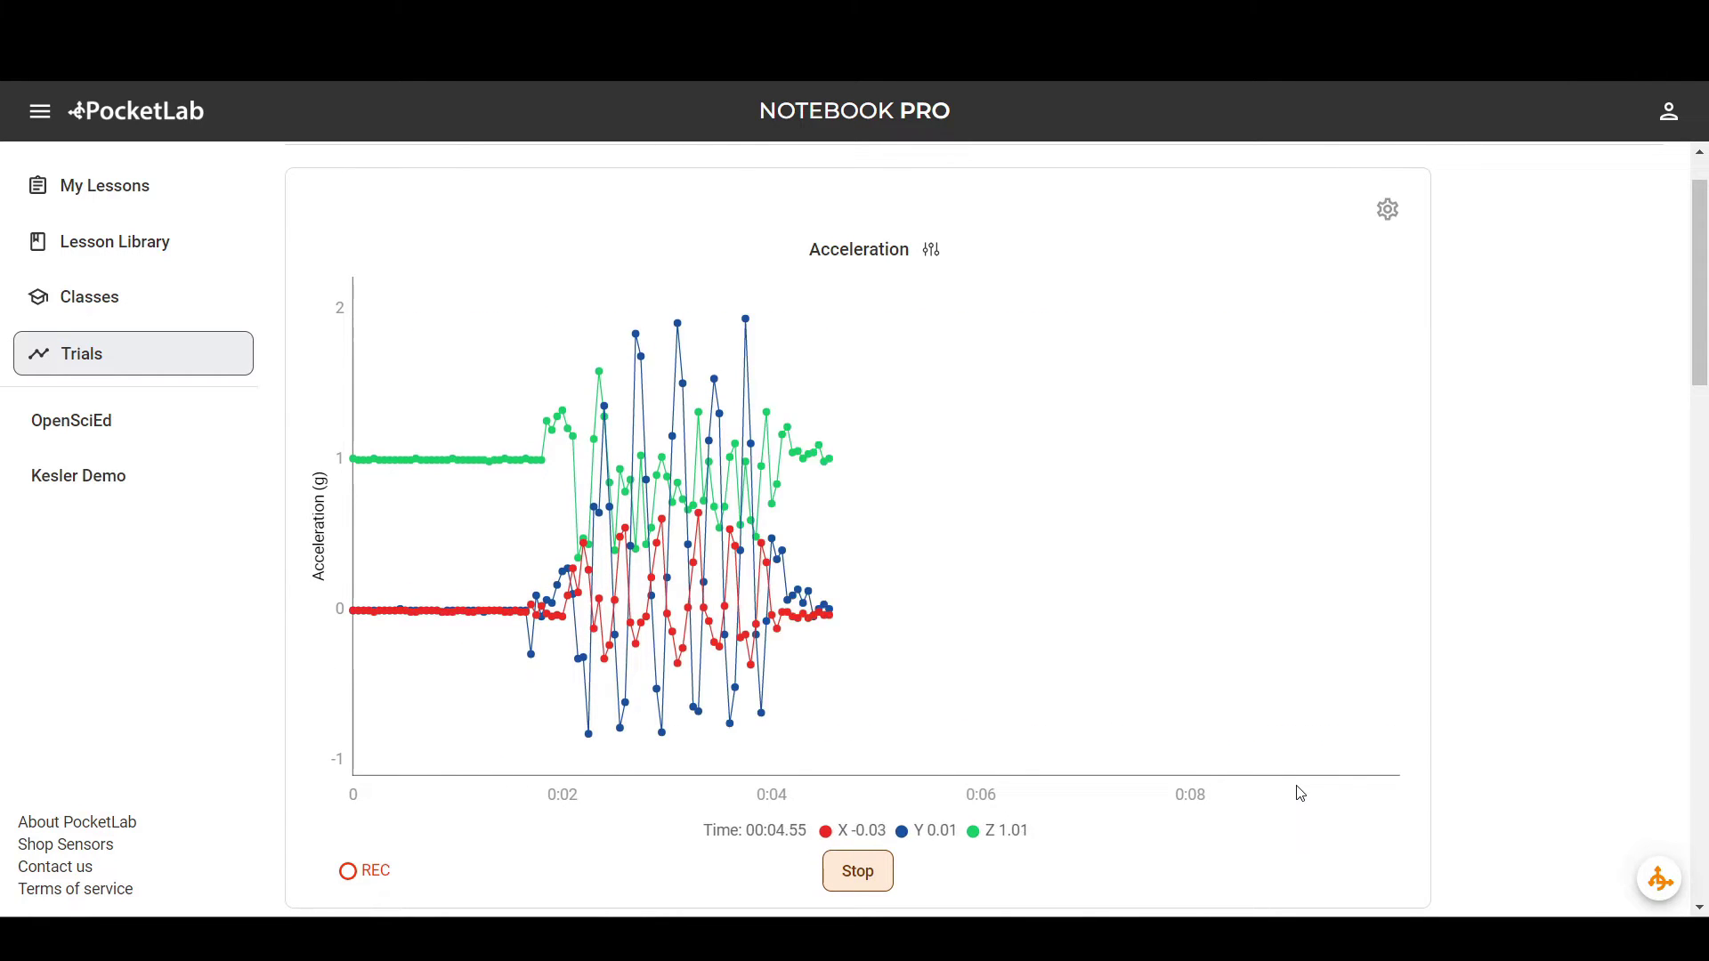
click(885, 886)
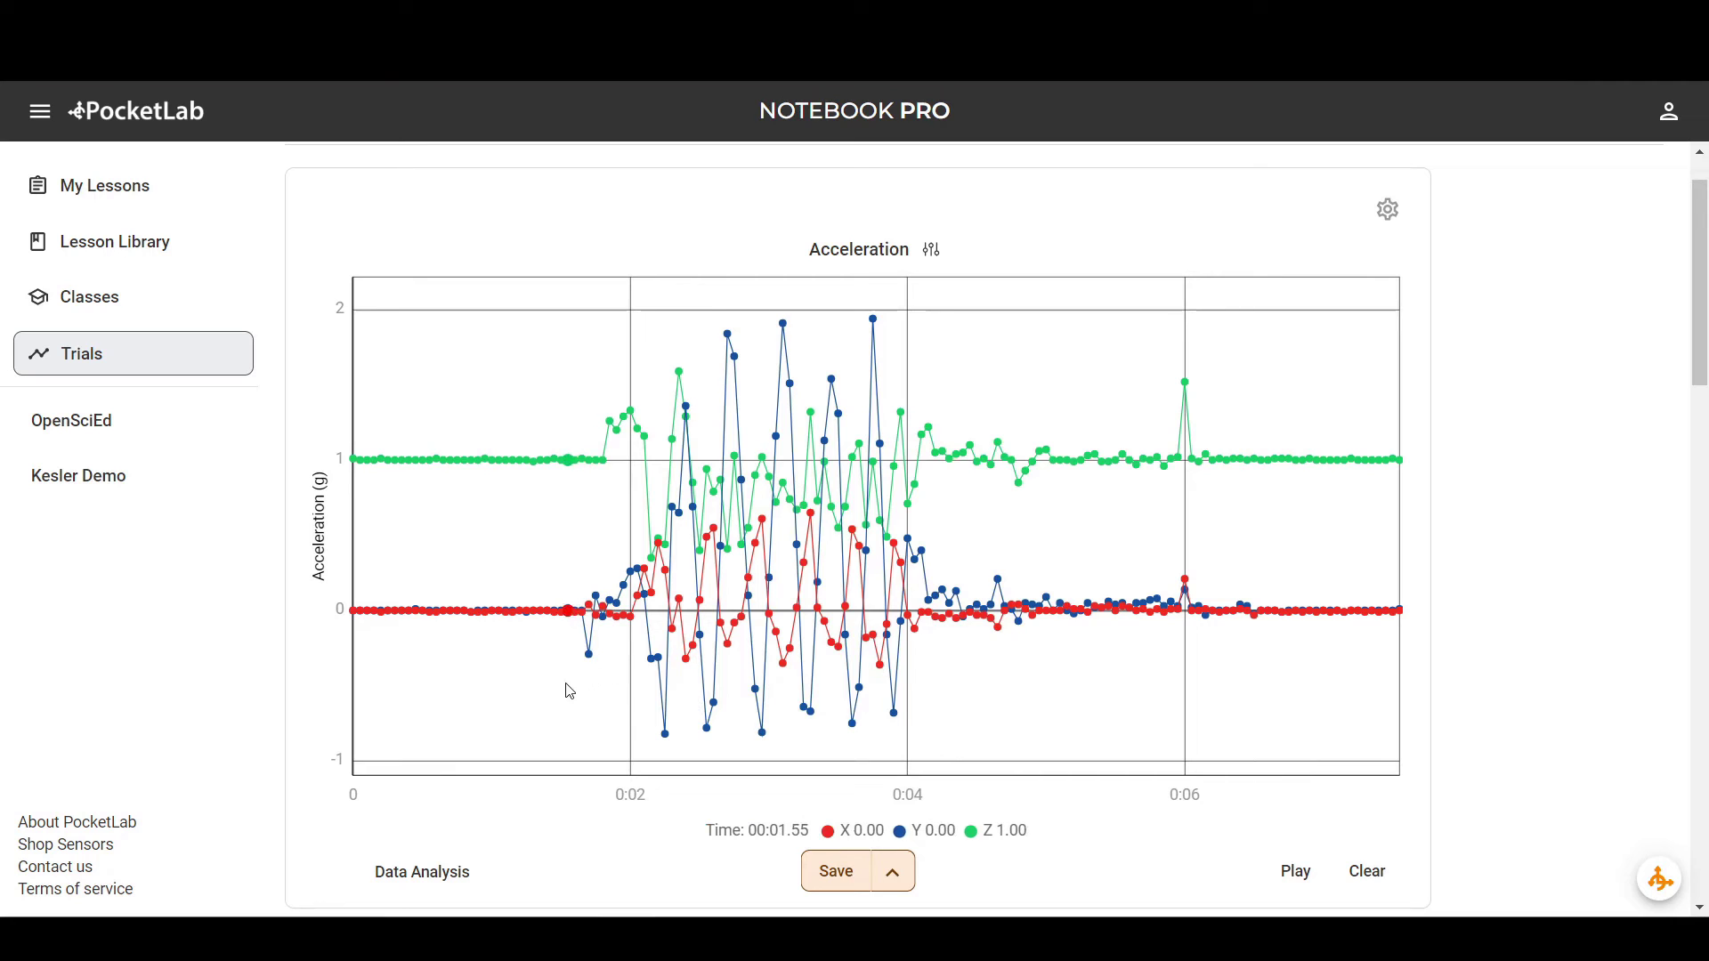
Zoom the trial graph to about 0:01.5–0:02.75, resetting once in between.
drag(568, 687, 738, 674)
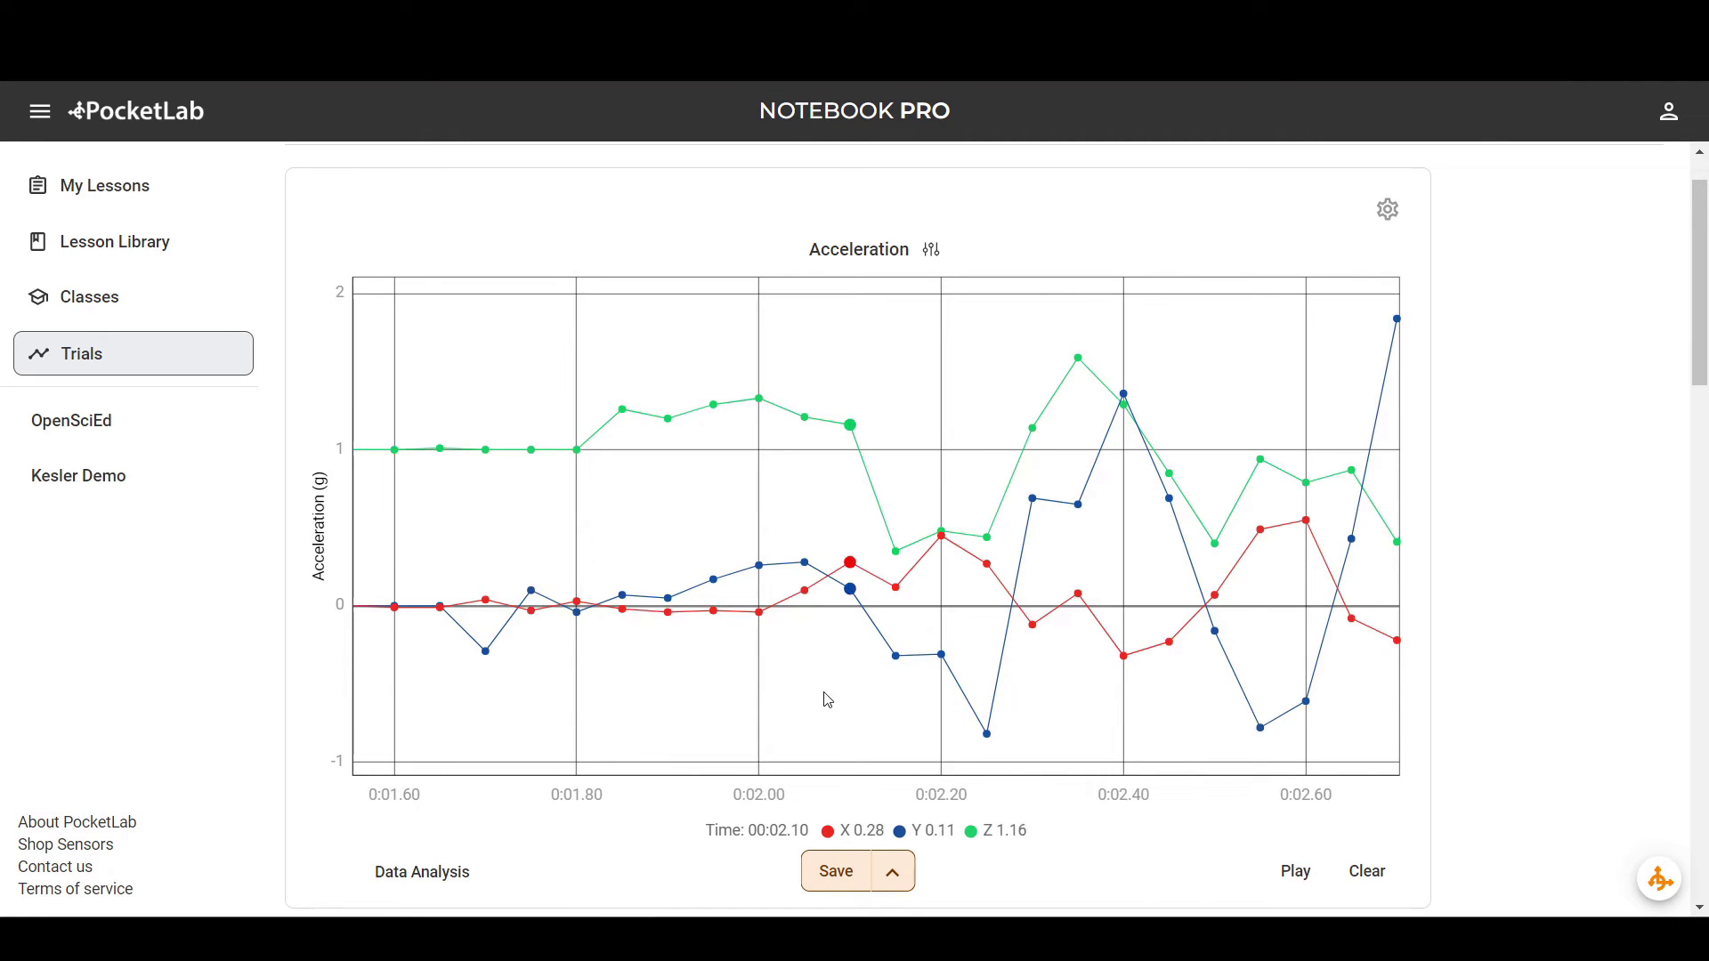
double_click(810, 513)
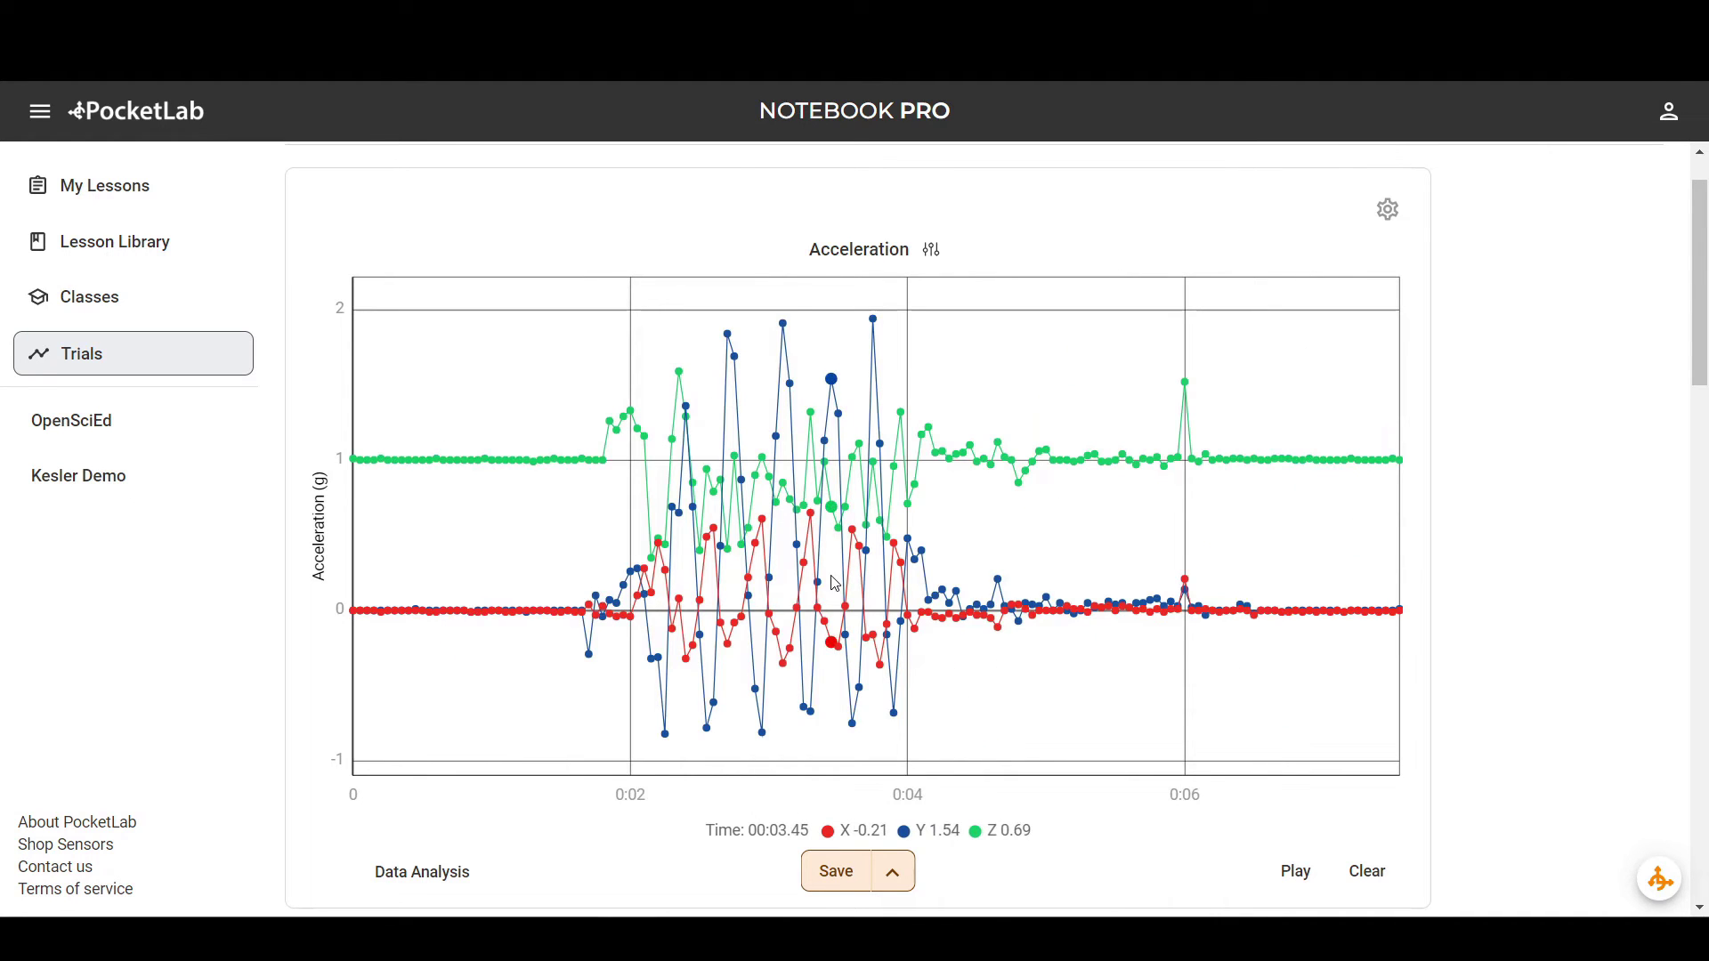
drag(562, 637, 741, 632)
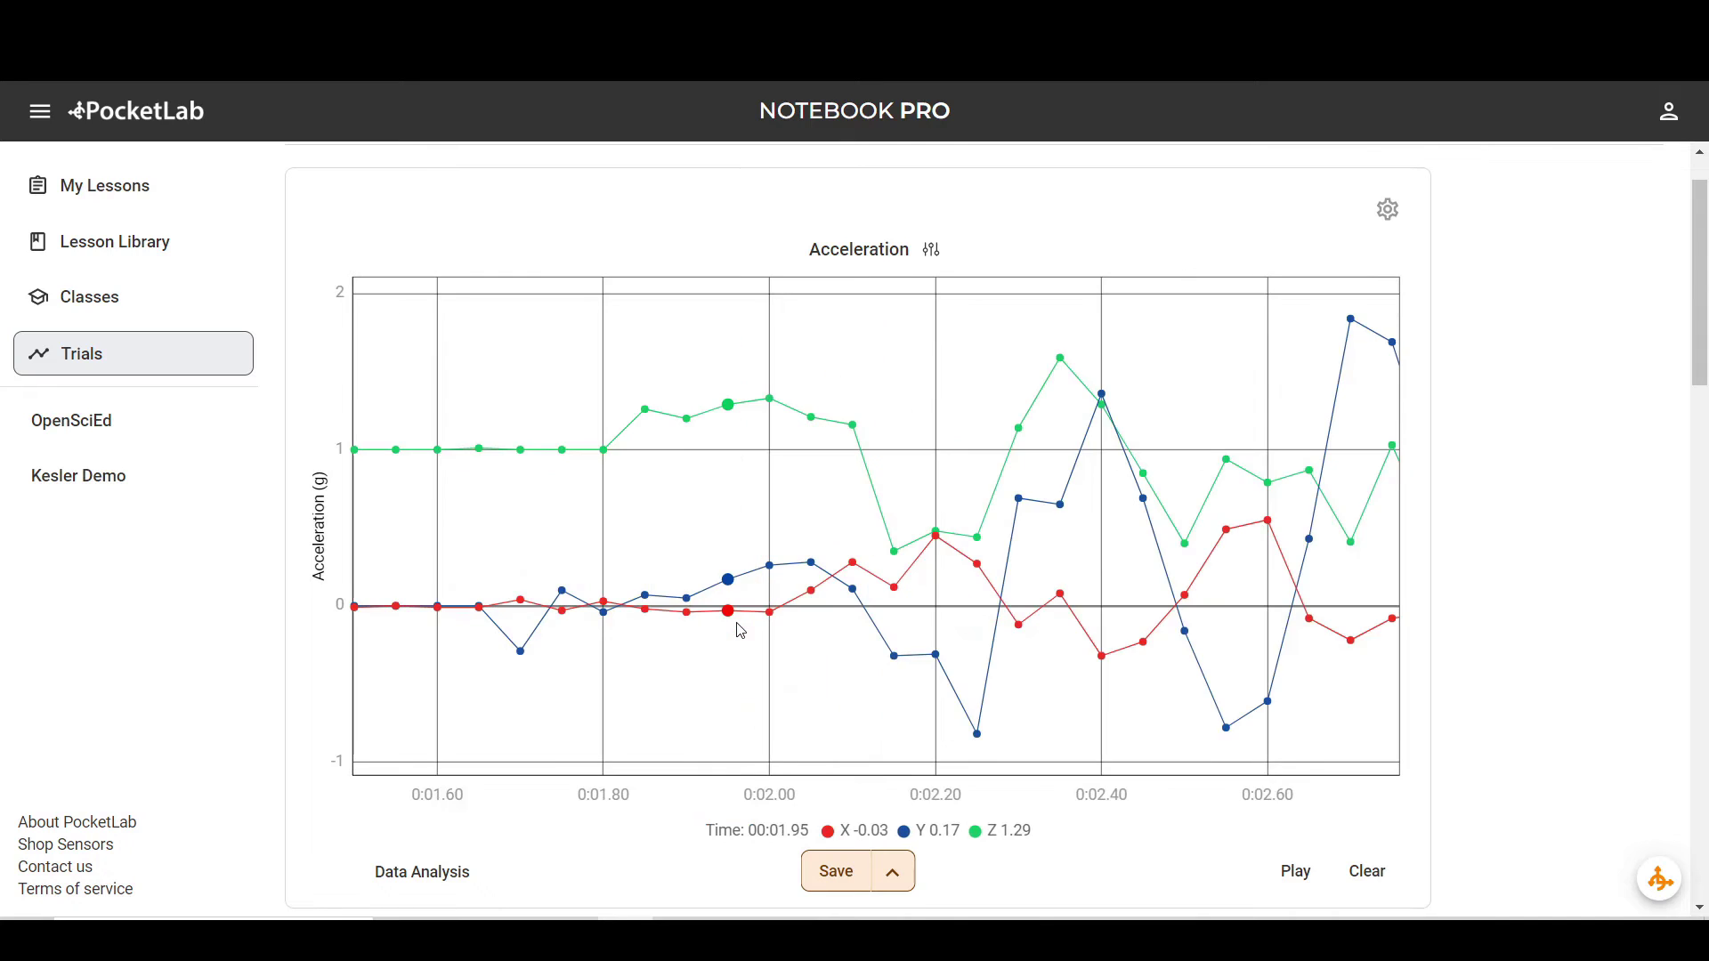
click(451, 877)
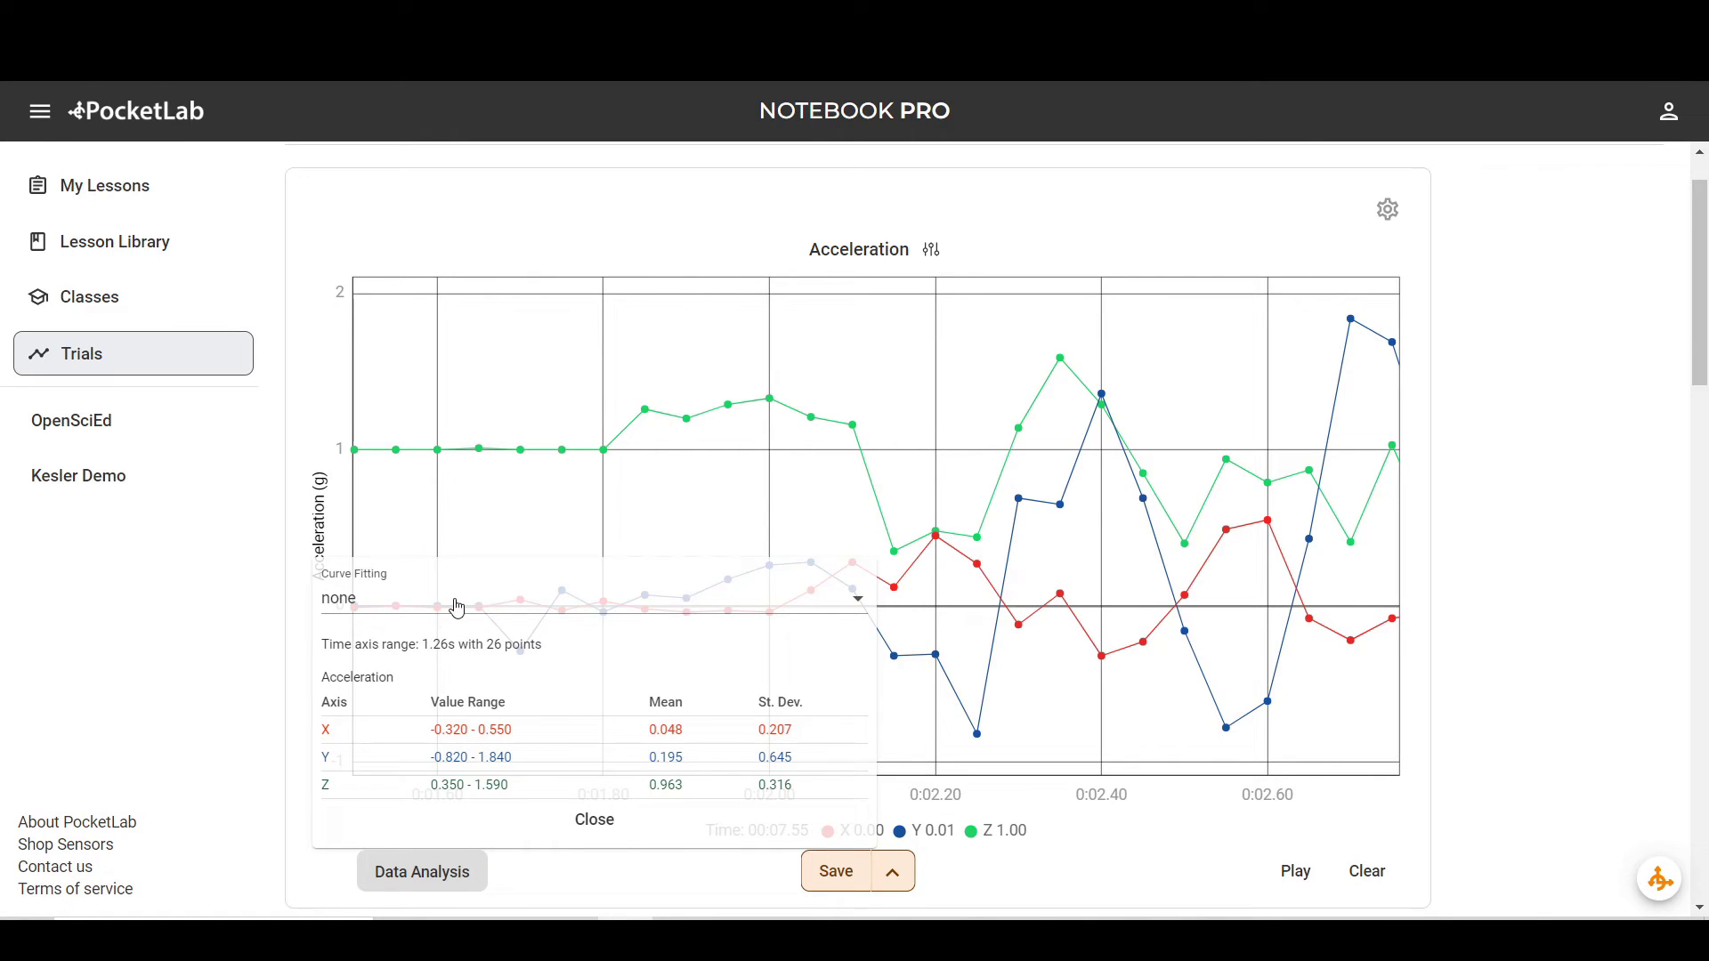
click(570, 608)
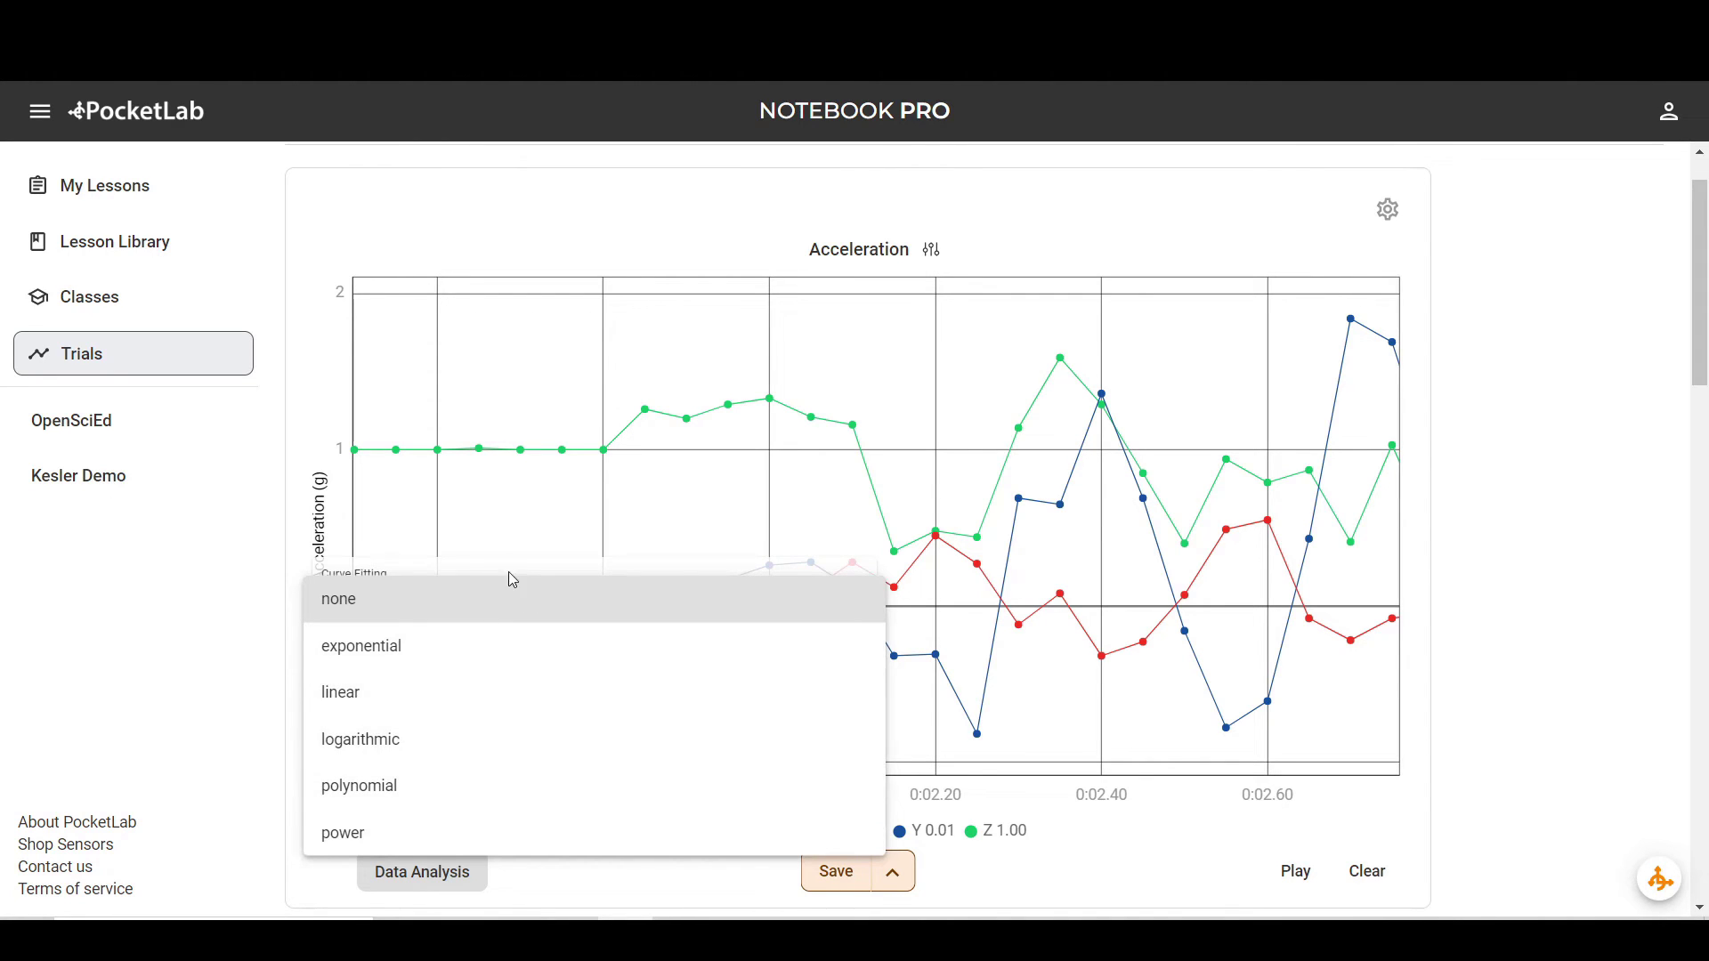
click(538, 586)
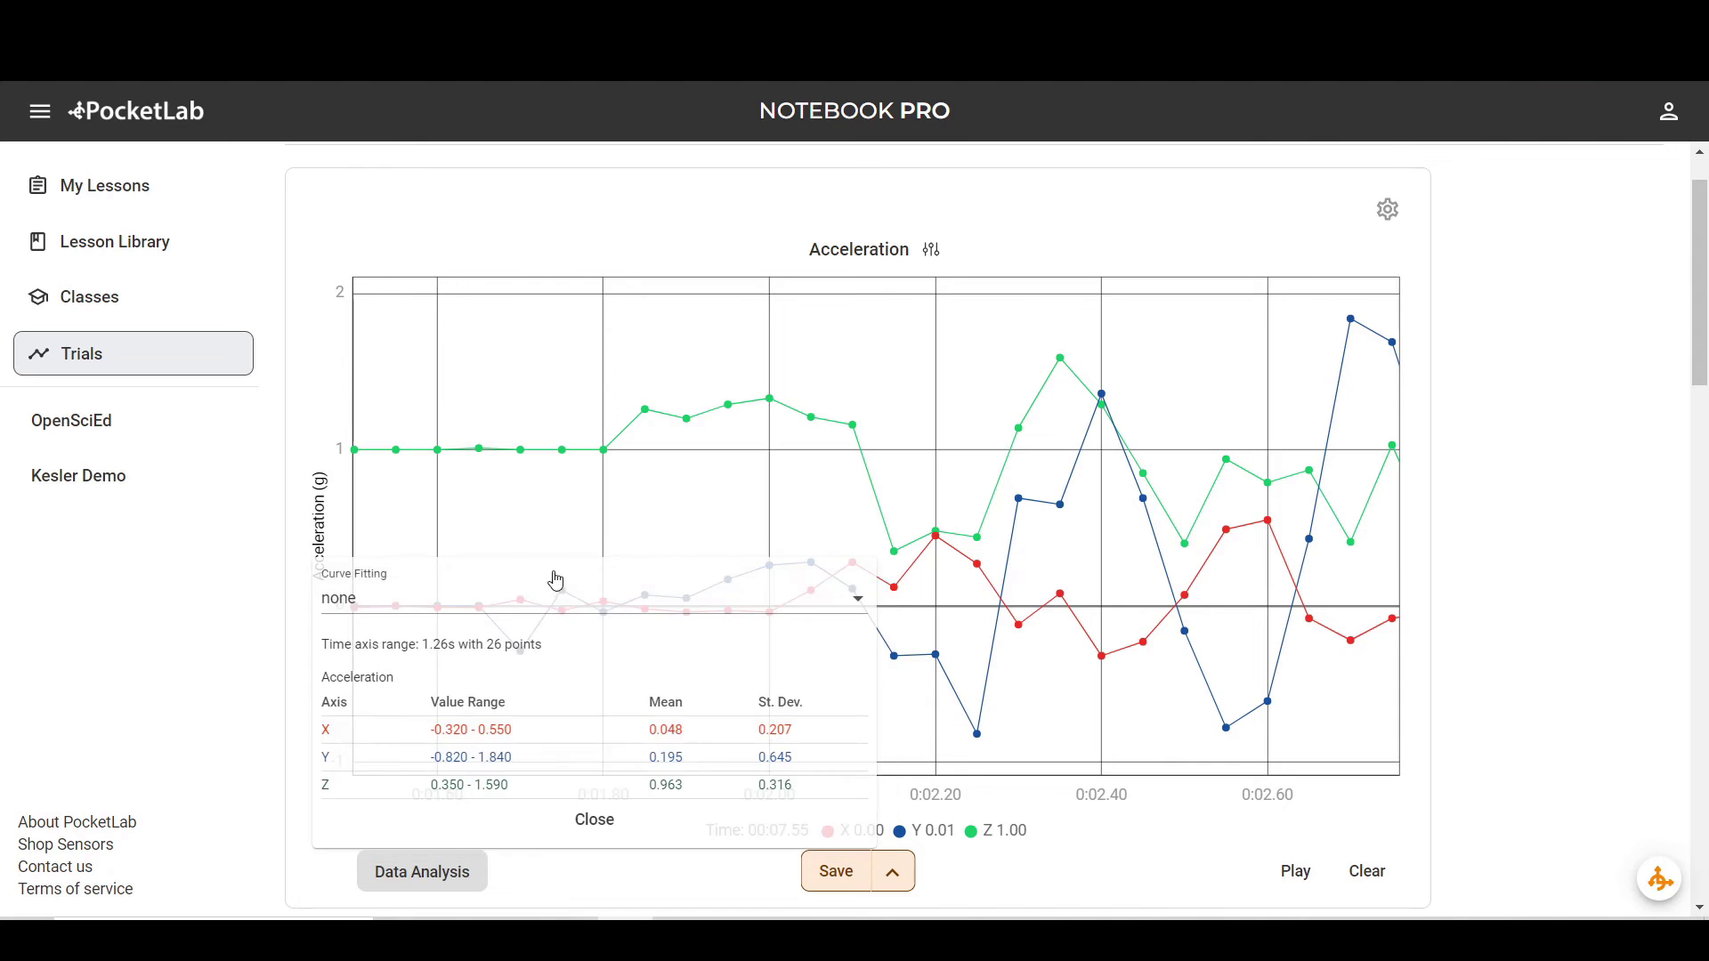
click(592, 814)
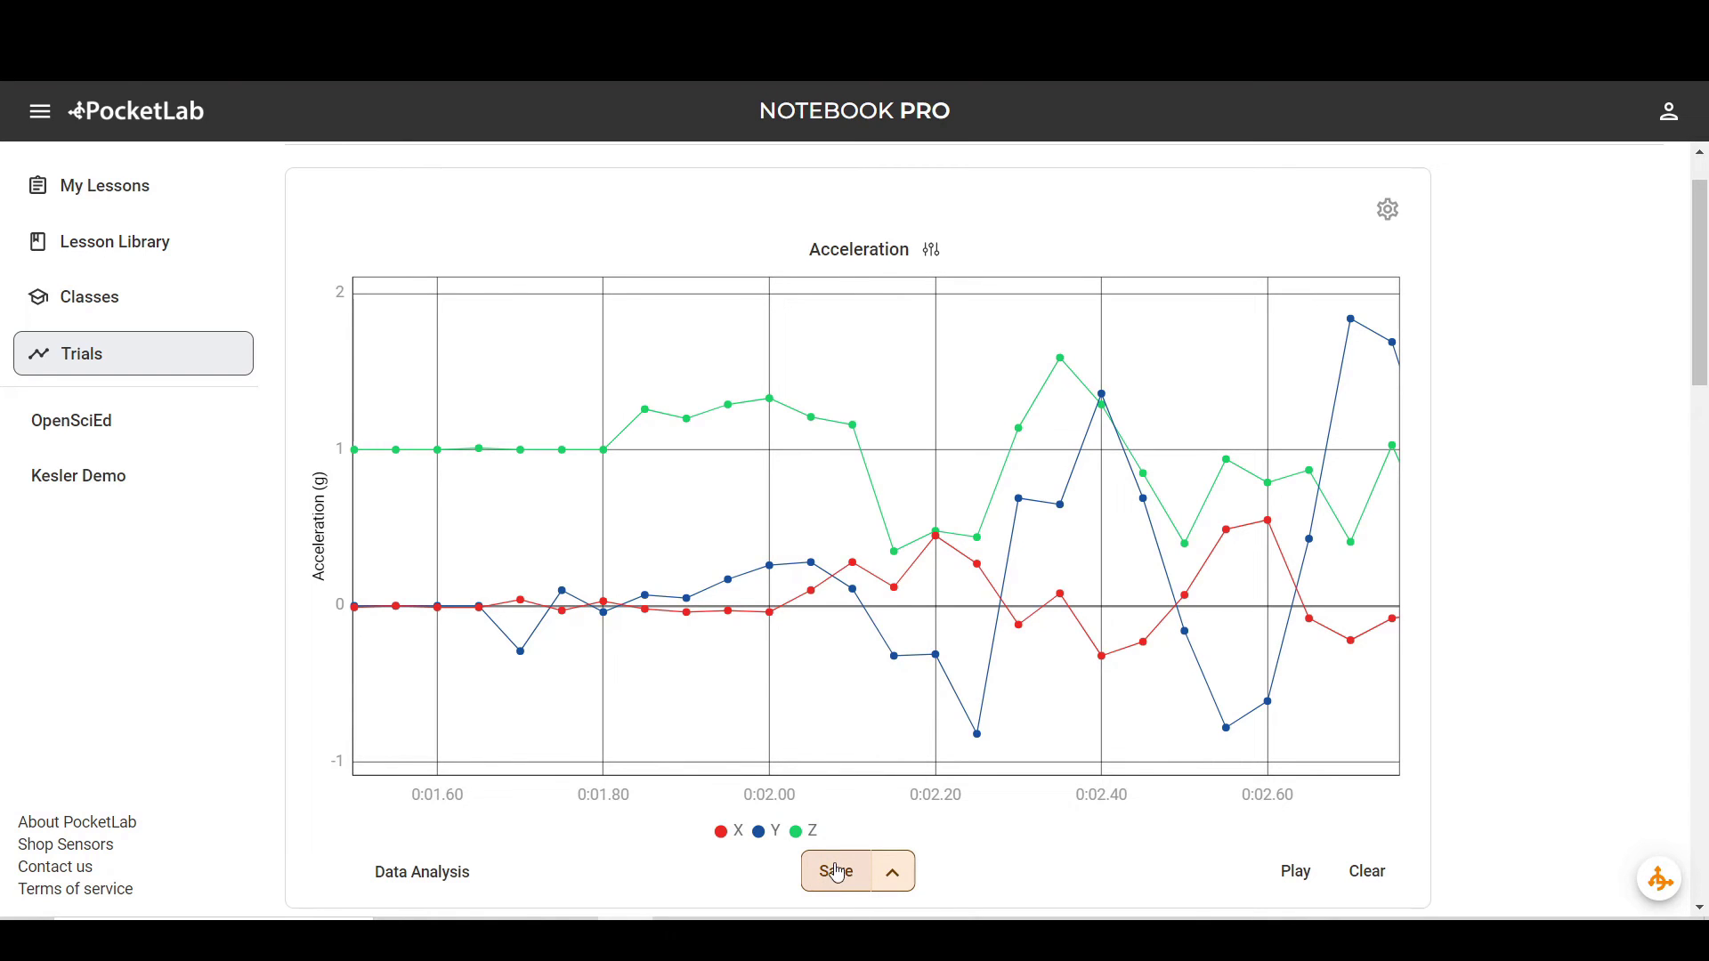
View the save options for the recorded trial.
click(898, 874)
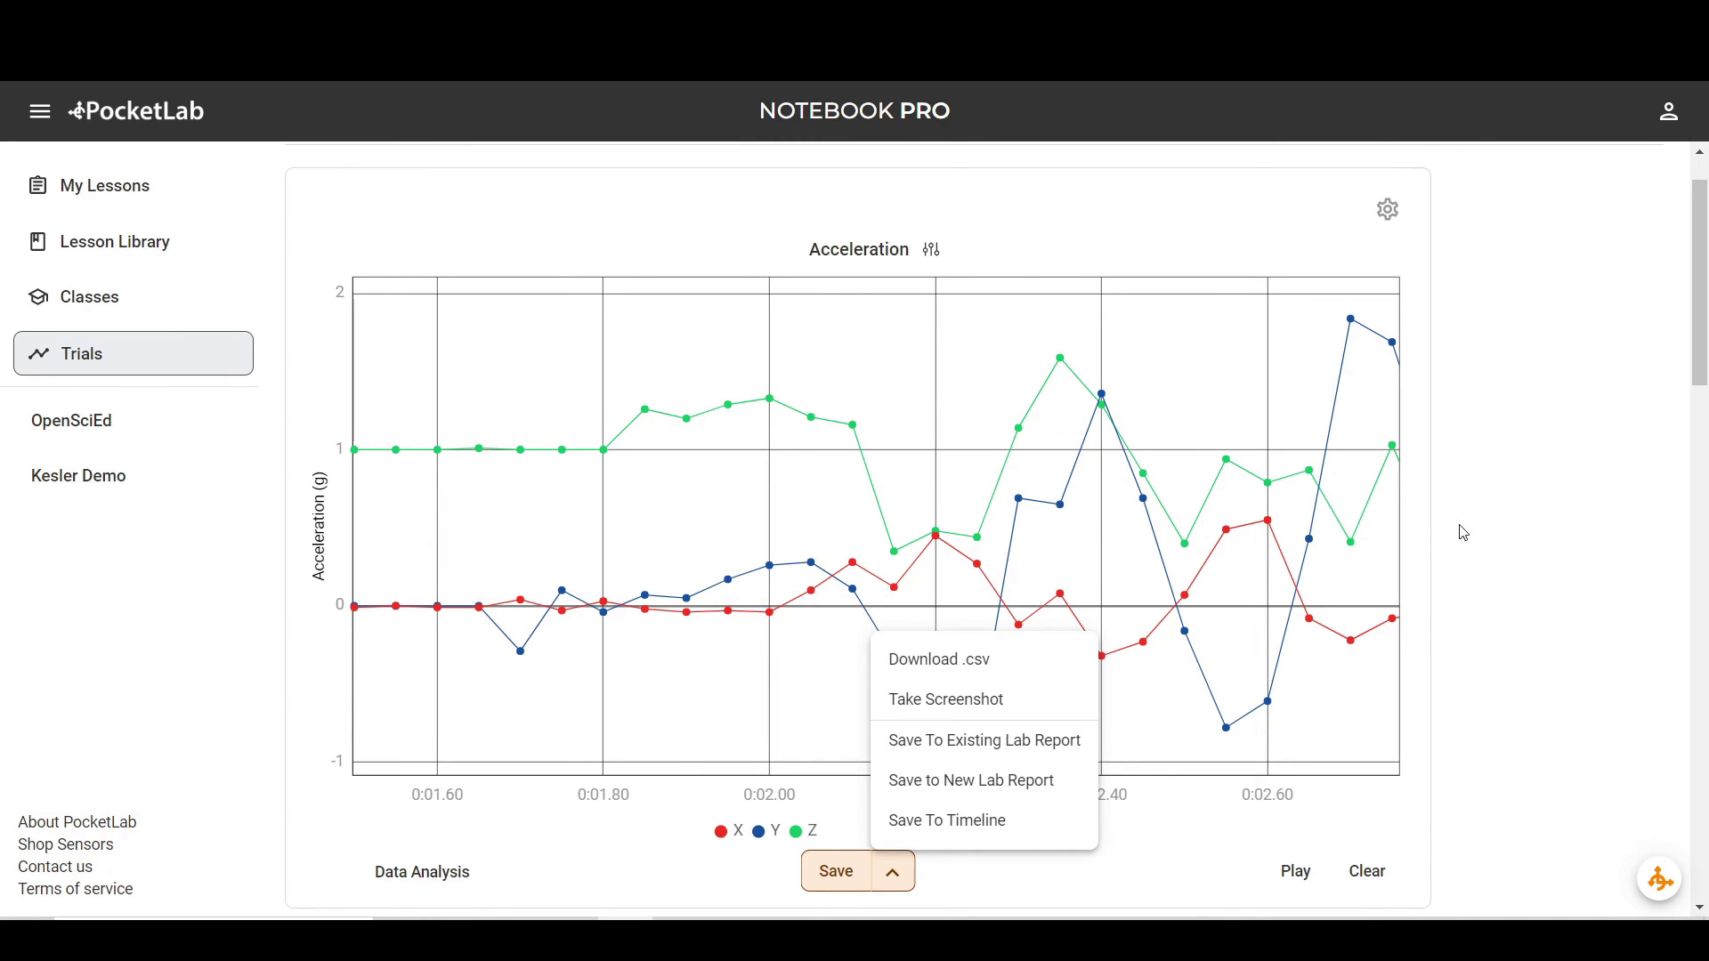
Clear the recorded trial and show the sensor settings with 94% battery.
click(1371, 869)
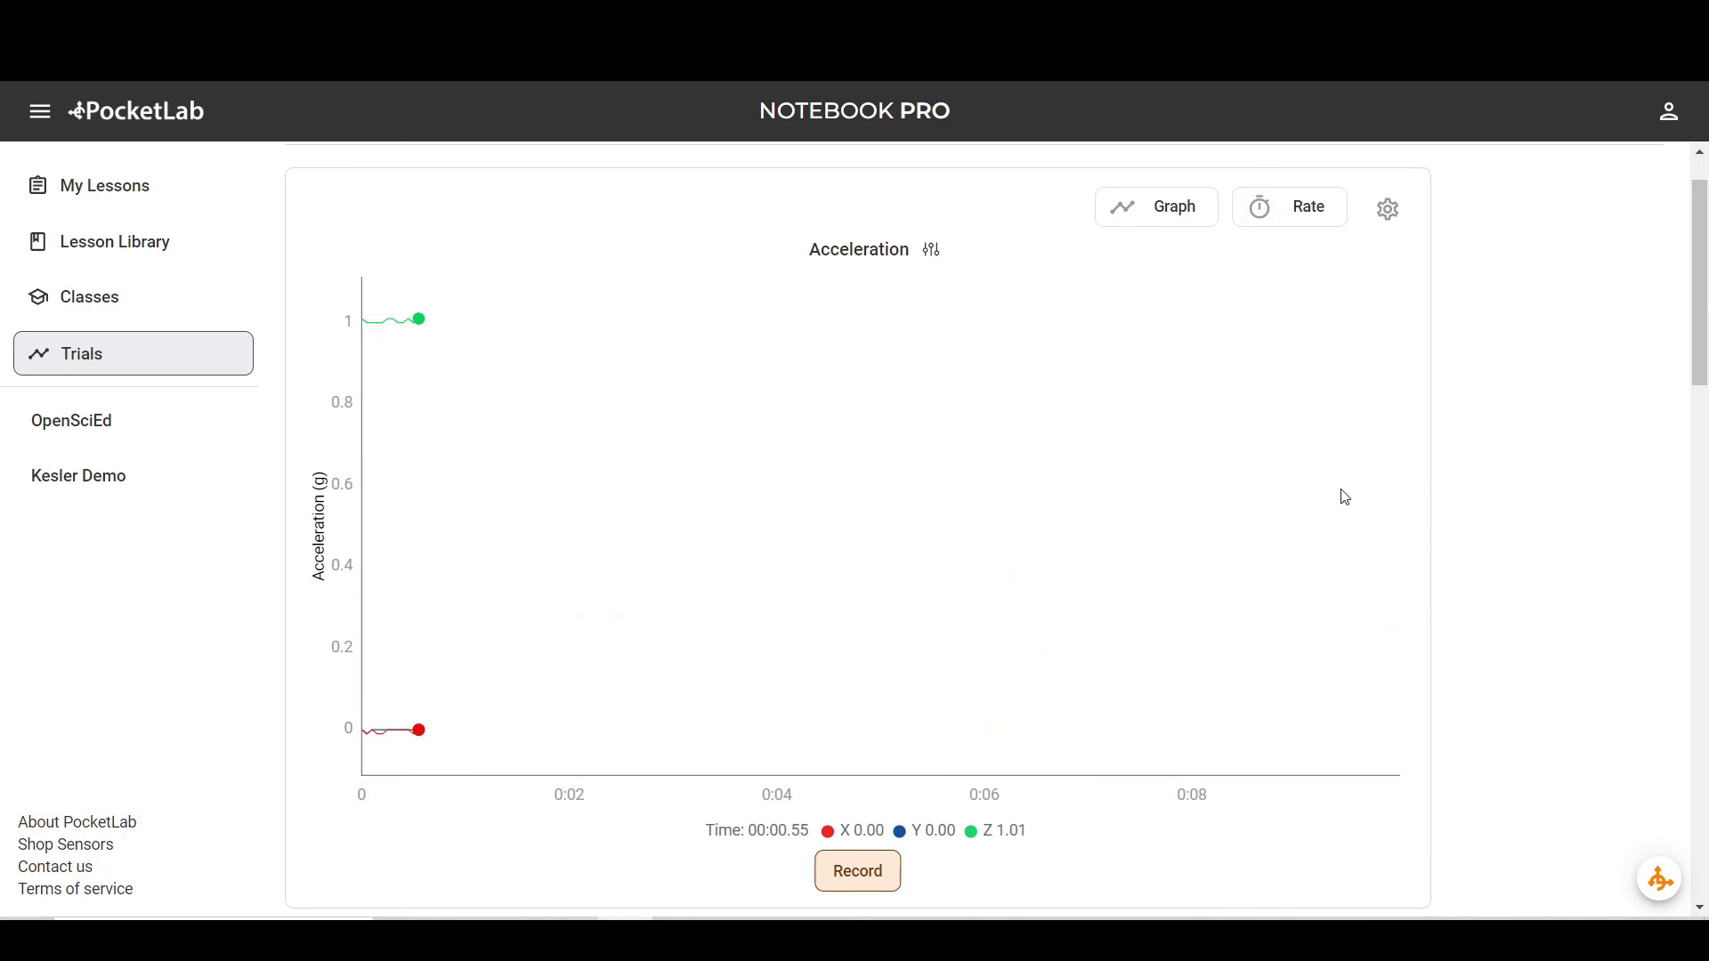
click(1389, 214)
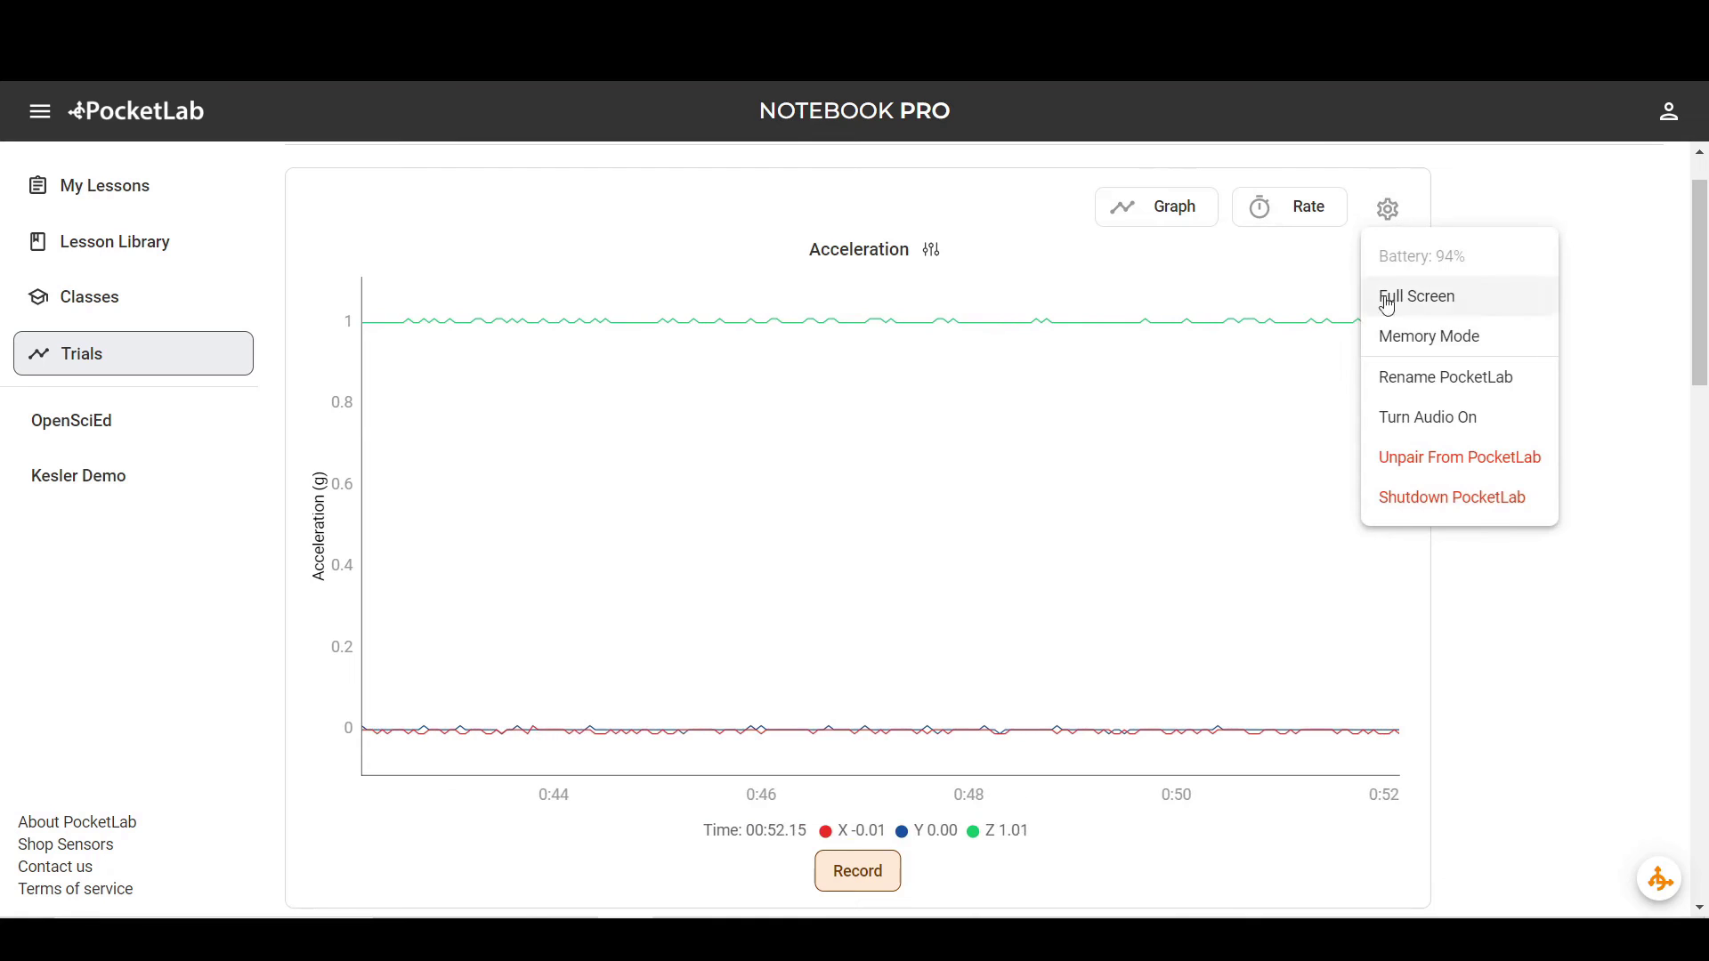